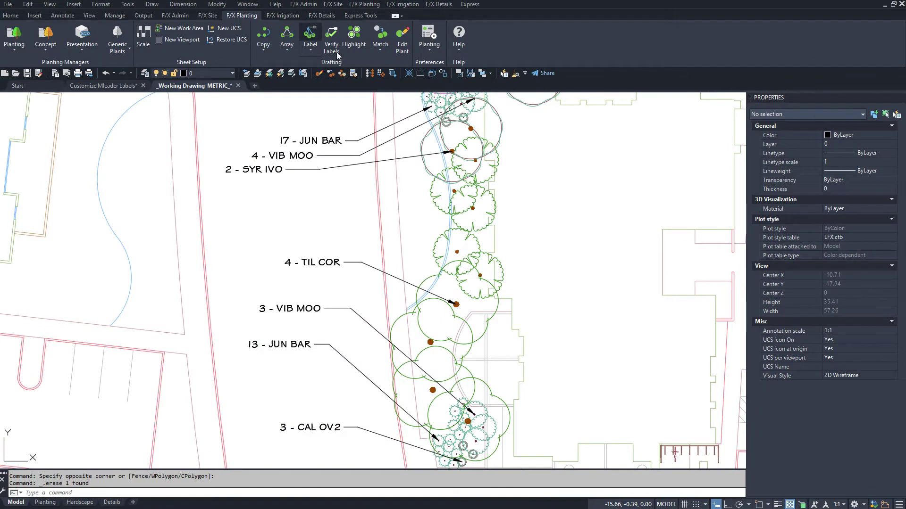
# - Label the tree with a 5 - CER CAN callout and move its landing higher
pyautogui.click(472, 208)
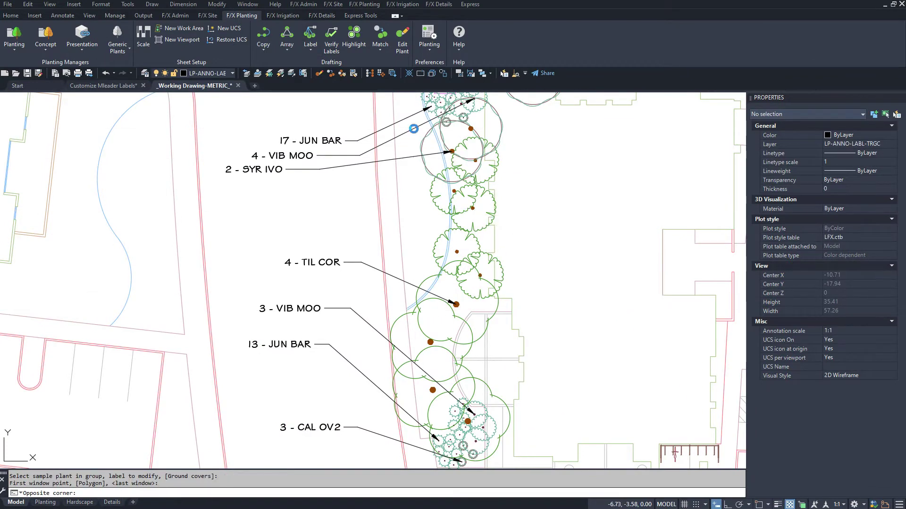
pyautogui.click(334, 225)
pyautogui.click(334, 226)
pyautogui.click(334, 226)
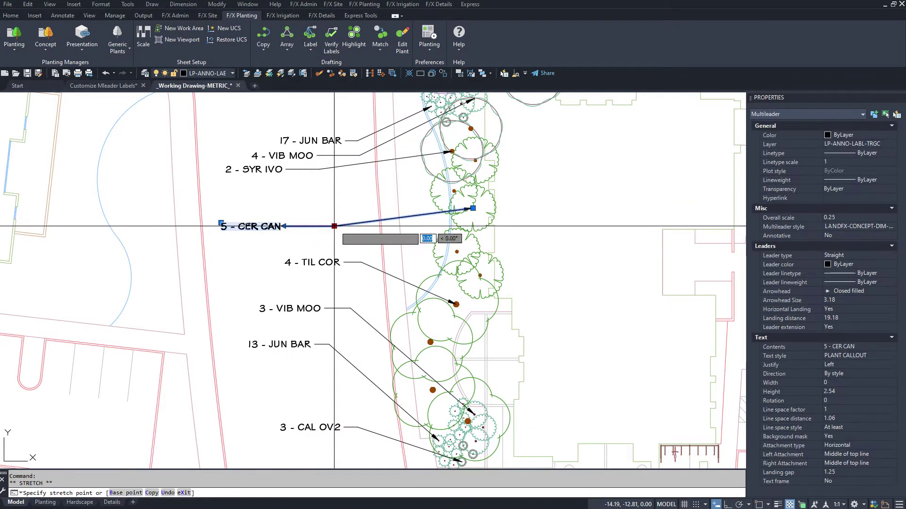
pyautogui.click(350, 207)
pyautogui.press('Escape')
# - Align and distribute the eight plant mleaders evenly in a vertical column
pyautogui.click(62, 15)
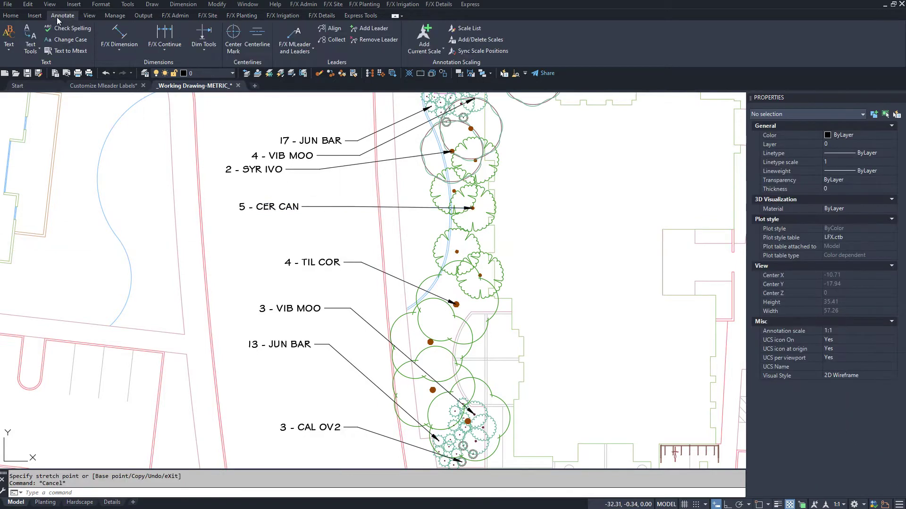
pyautogui.click(330, 28)
pyautogui.click(404, 449)
pyautogui.click(254, 127)
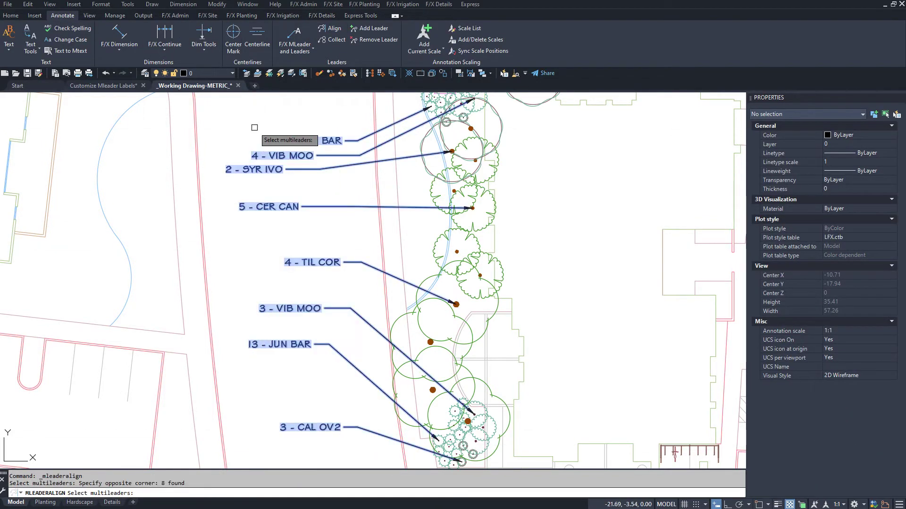
pyautogui.press('Return')
pyautogui.write('o')
pyautogui.press('Return')
pyautogui.write('d')
pyautogui.press('Return')
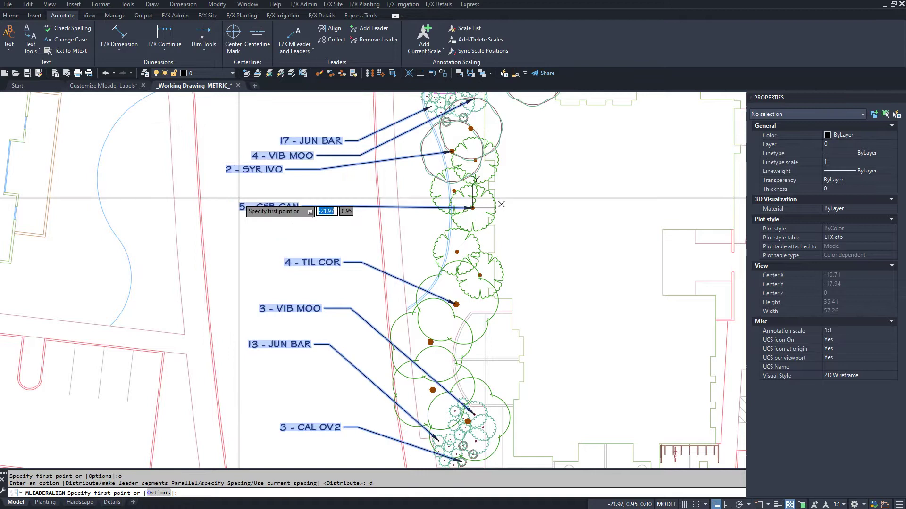
pyautogui.click(239, 198)
pyautogui.press('F8')
pyautogui.click(257, 360)
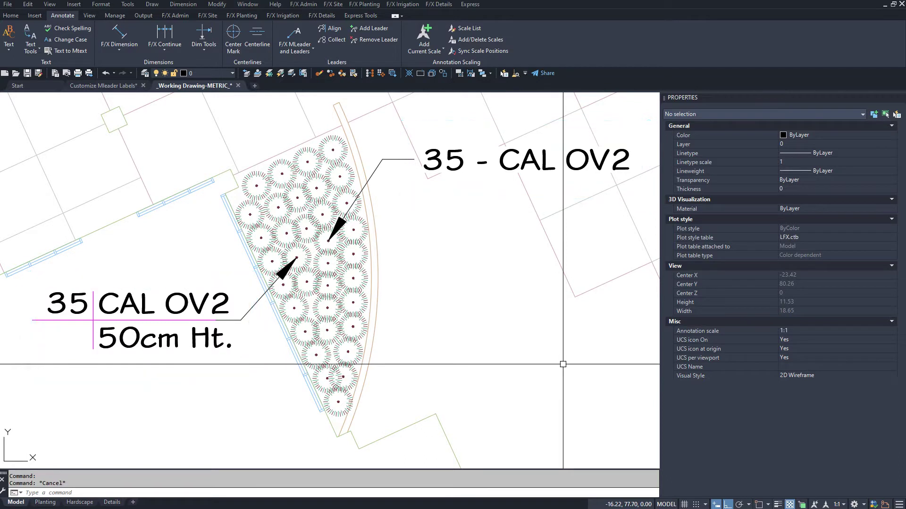
pyautogui.click(462, 160)
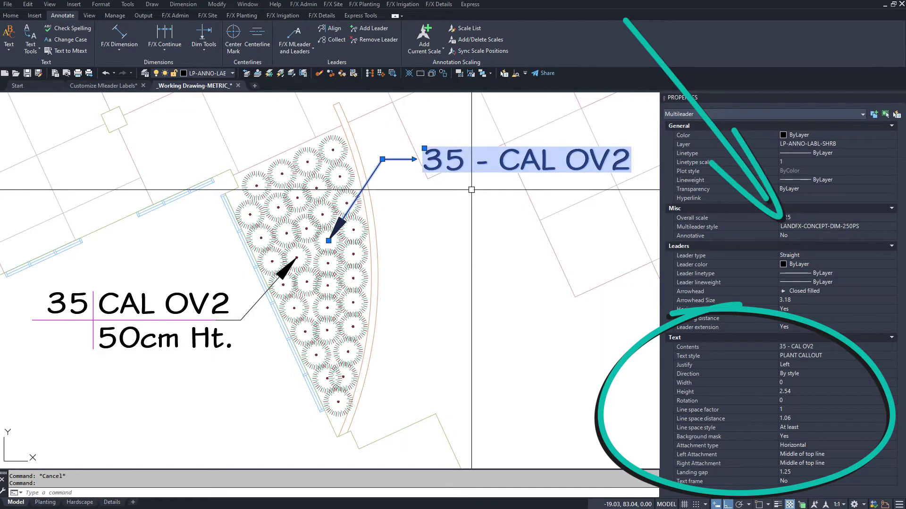
pyautogui.press('Escape')
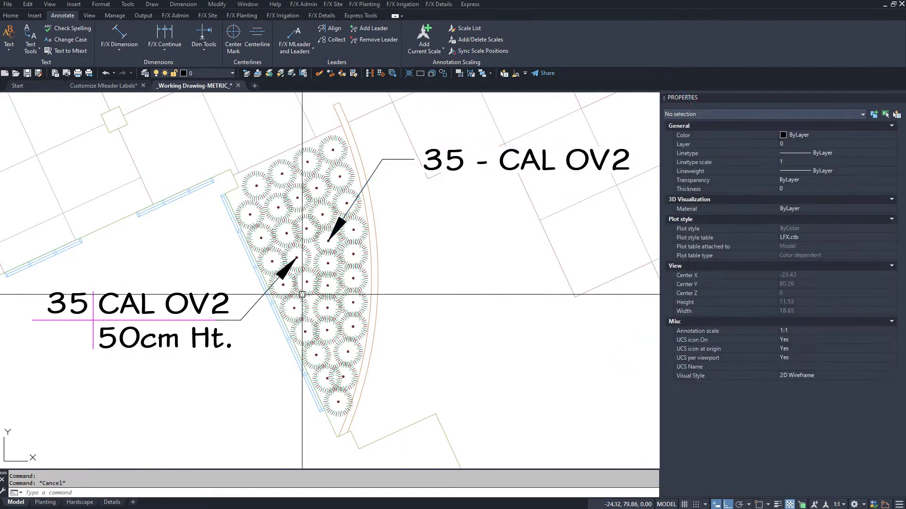
pyautogui.click(219, 306)
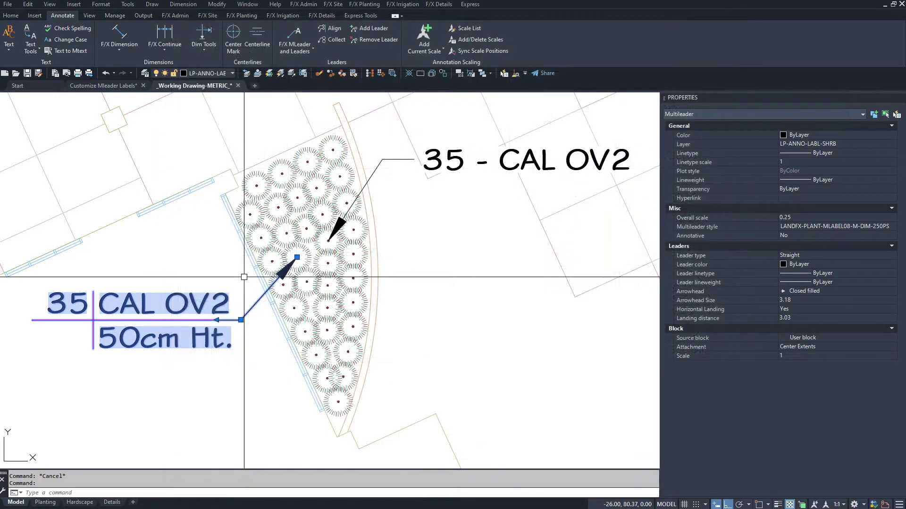
# - Set the Planting preferences plant label to the PLANT-MLABEL08-M mleader style
pyautogui.click(414, 313)
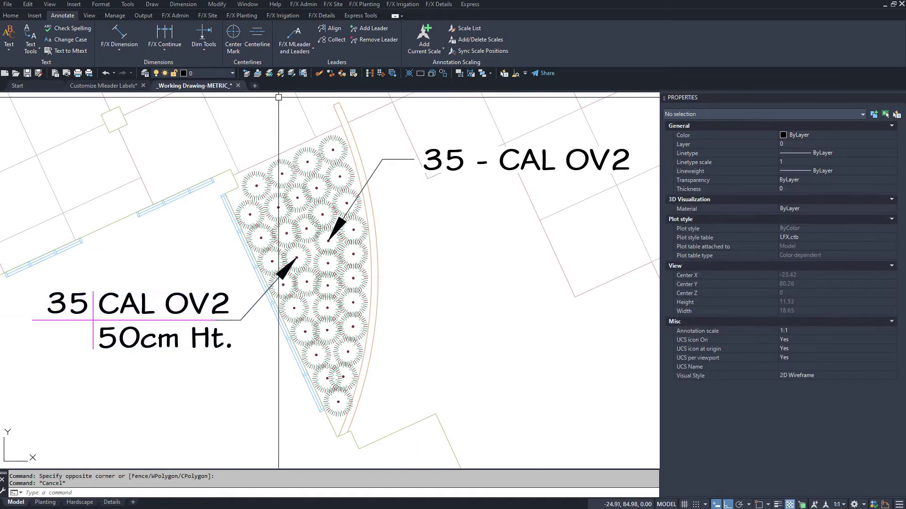
pyautogui.press('Escape')
pyautogui.click(251, 16)
pyautogui.click(429, 42)
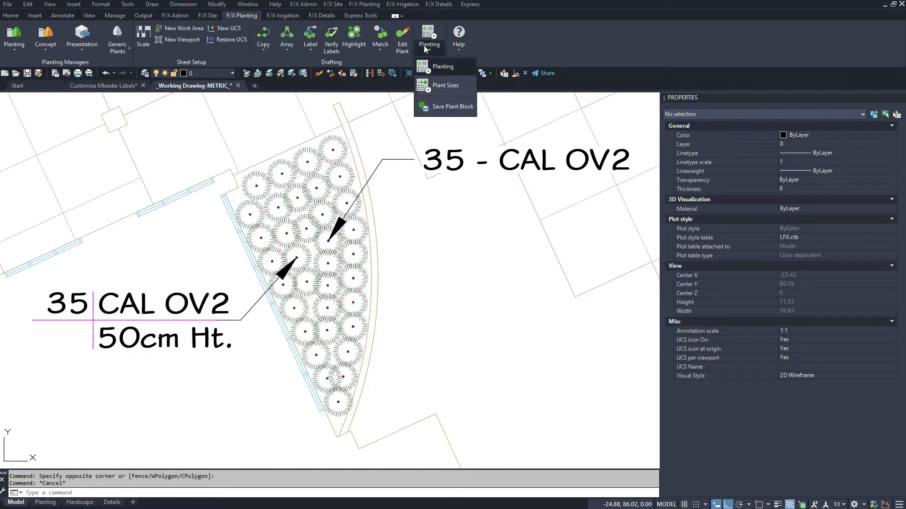
pyautogui.click(443, 67)
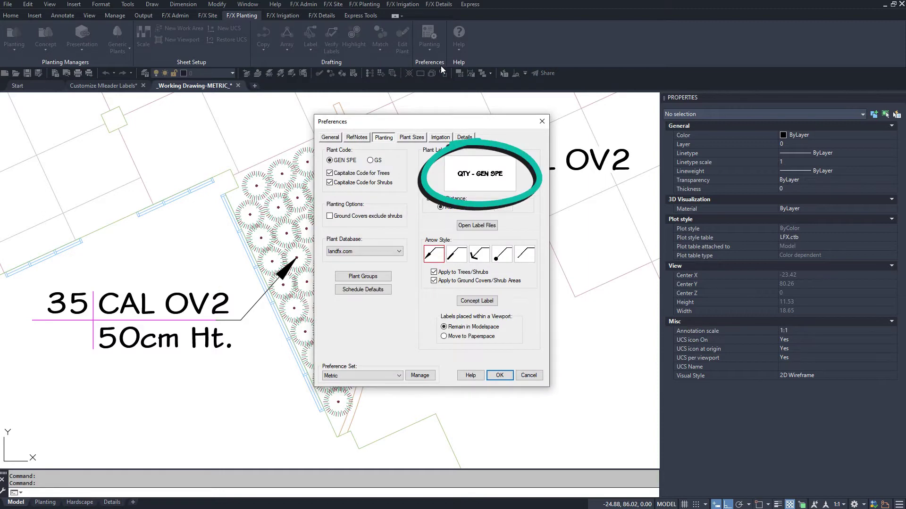
pyautogui.click(473, 172)
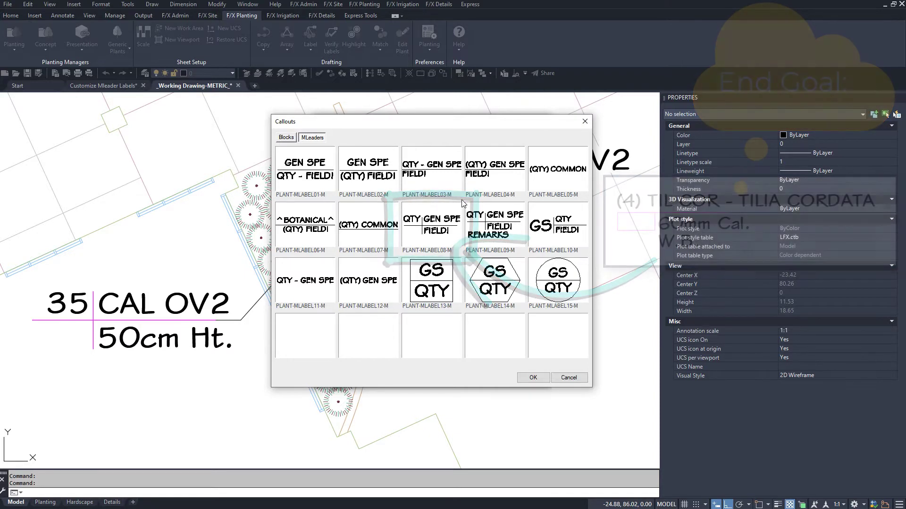
pyautogui.click(432, 232)
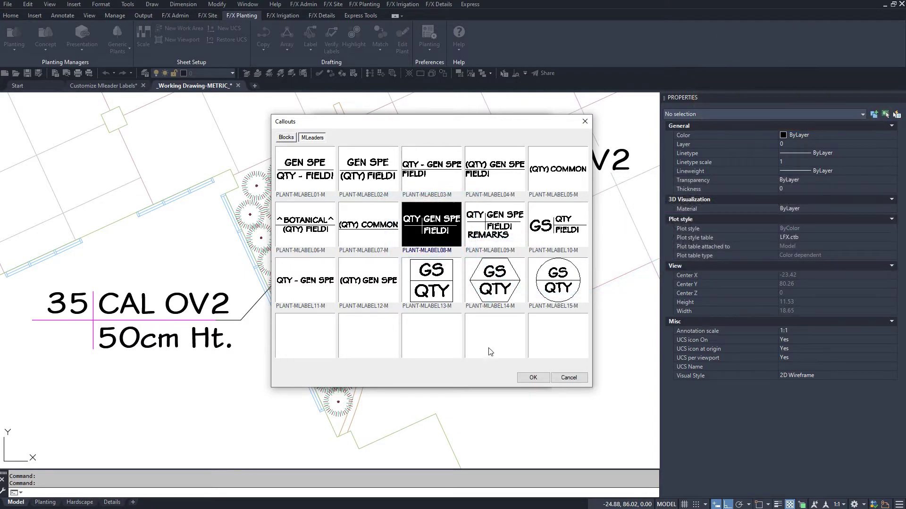
pyautogui.click(532, 378)
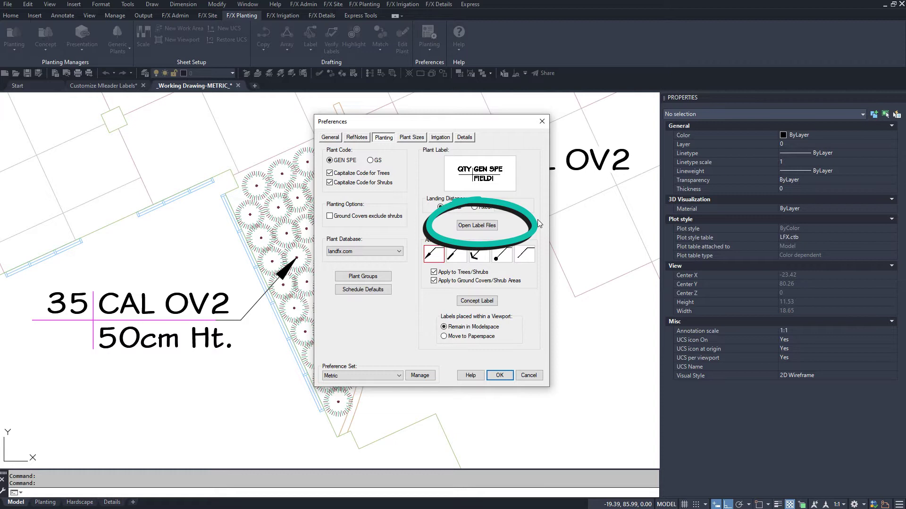
# - Close Preferences, keeping the PLANT-MLABEL08-M label style
pyautogui.press('Return')
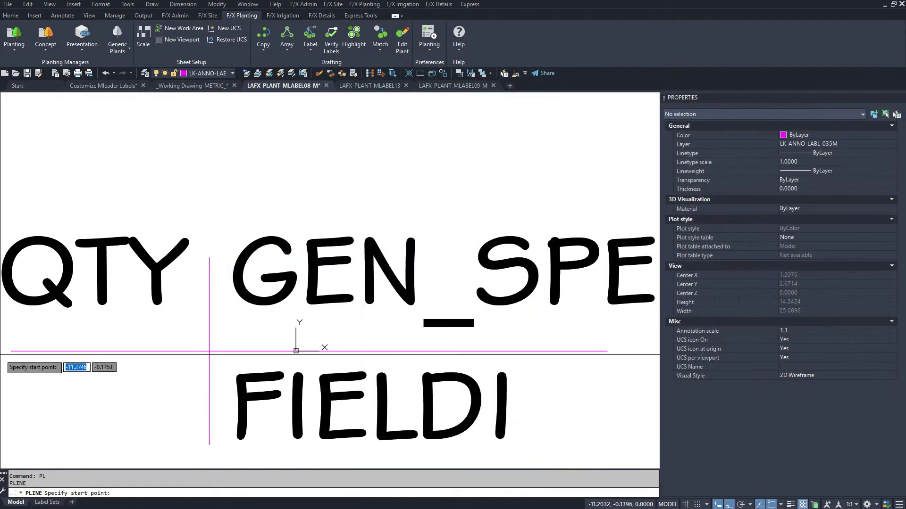
# - Draw a rectangular polyline box below the magenta line under QTY and delete the vertical divider
pyautogui.click(11, 351)
pyautogui.click(12, 445)
pyautogui.click(209, 445)
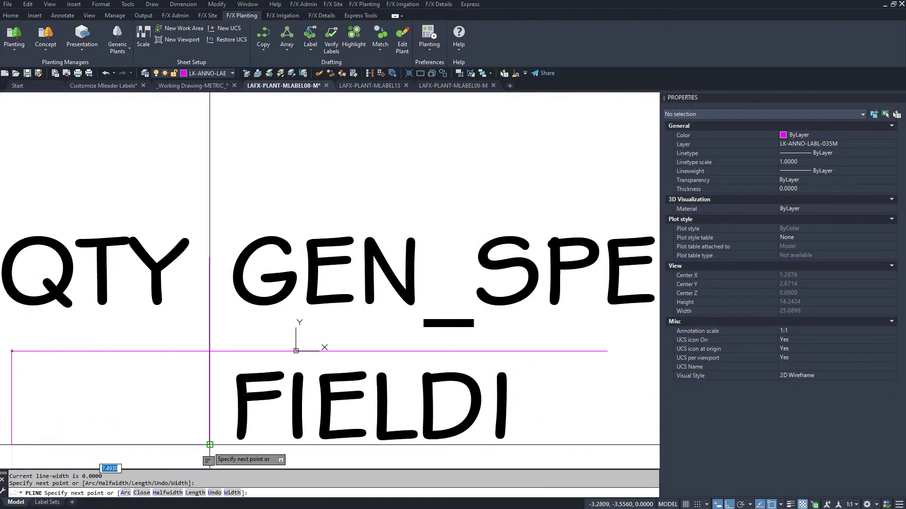
pyautogui.click(209, 351)
pyautogui.press('Return')
pyautogui.click(210, 286)
pyautogui.press('Delete')
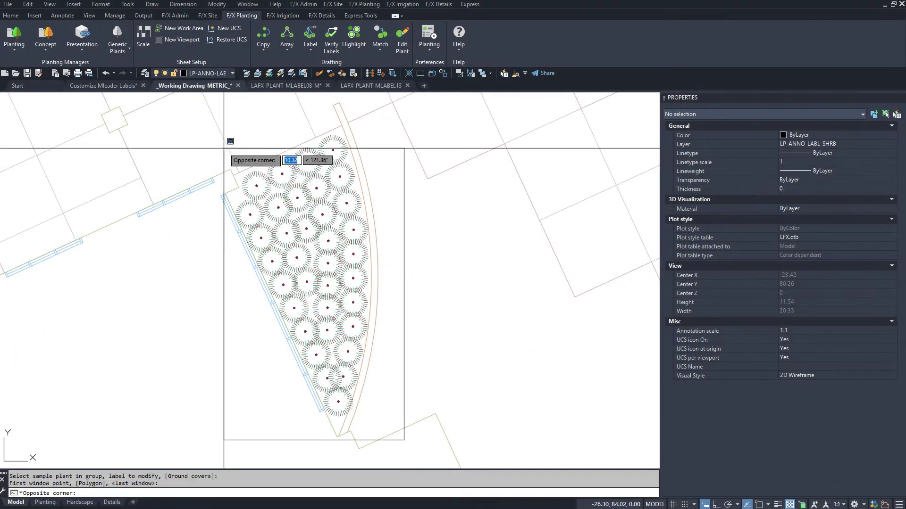
# - Place a CA 35 test label on a shrub and move its landing left of the shrubs
pyautogui.click(328, 241)
pyautogui.click(391, 194)
pyautogui.press('Return')
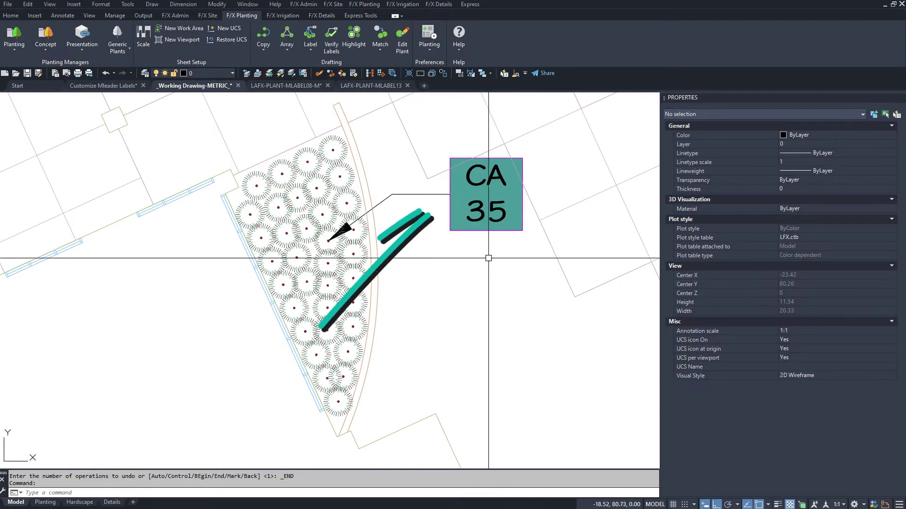
pyautogui.click(417, 194)
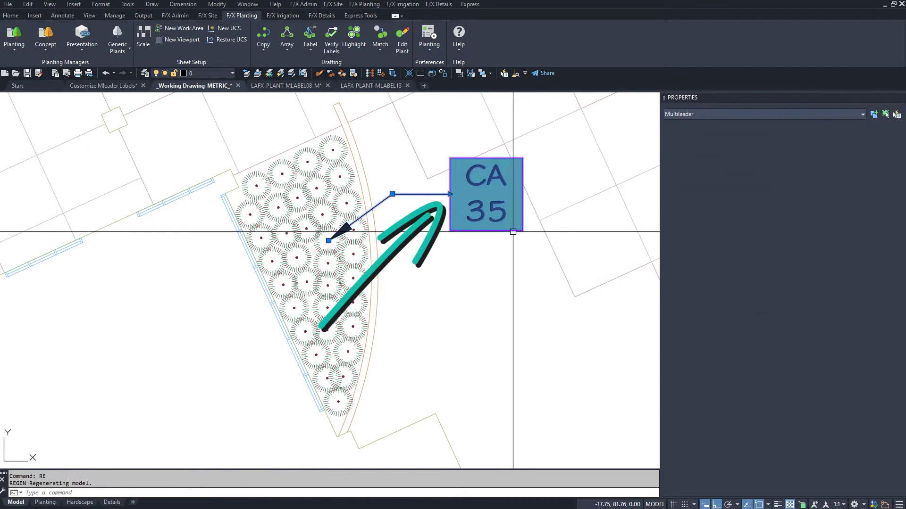
pyautogui.click(392, 194)
pyautogui.click(90, 297)
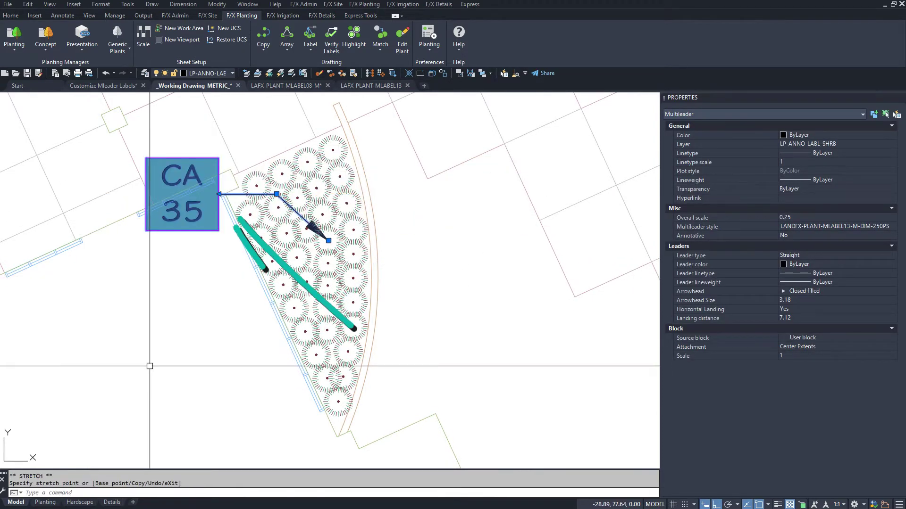
pyautogui.press('Escape')
# - Regenerate the drawing and place the 35 CA label landing on the shrub group
pyautogui.write('RE')
pyautogui.press('Return')
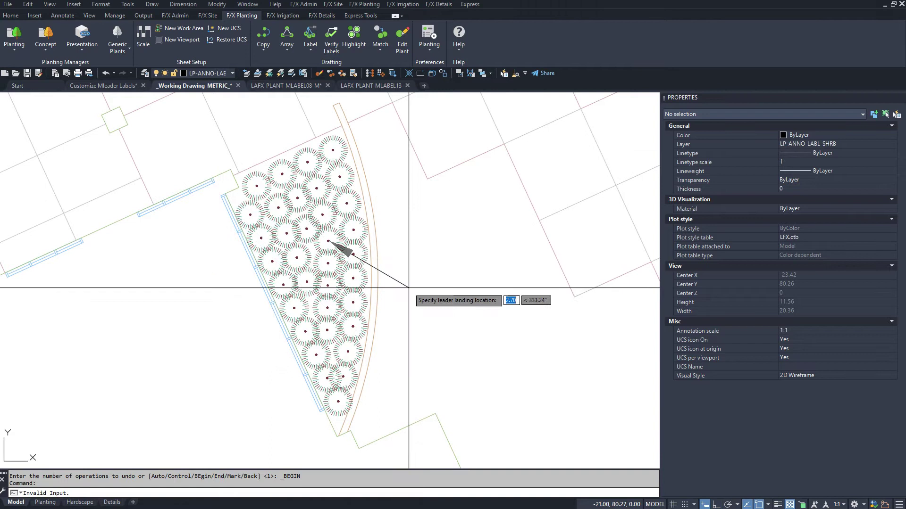
pyautogui.click(447, 352)
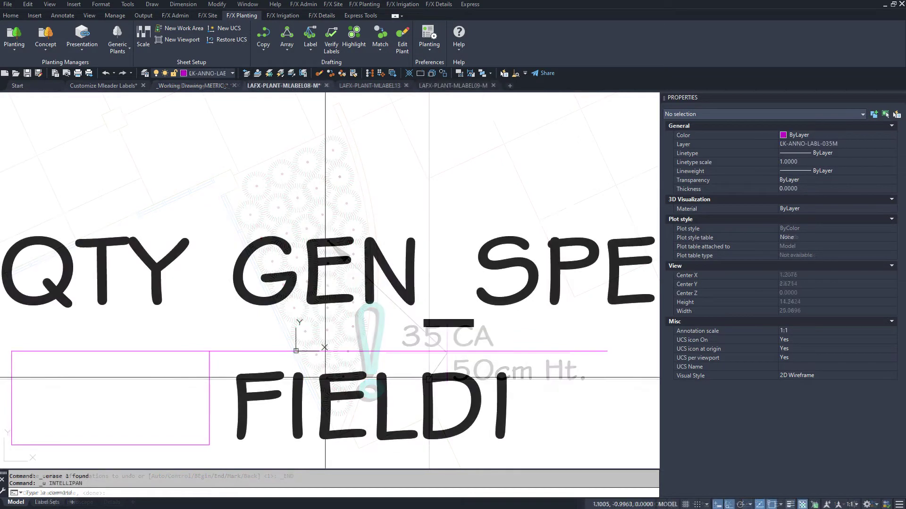
# - Select the template's line objects and new box, then clear the selection
pyautogui.click(589, 337)
pyautogui.click(630, 376)
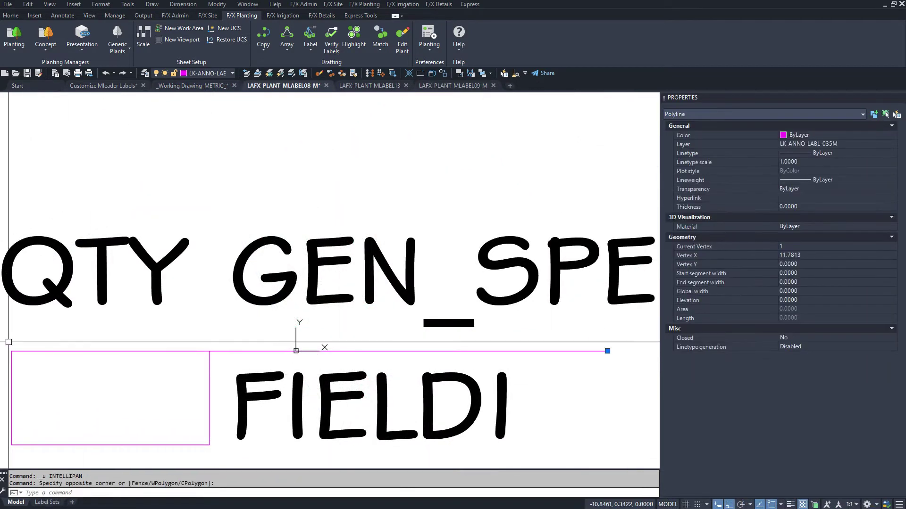
pyautogui.click(33, 376)
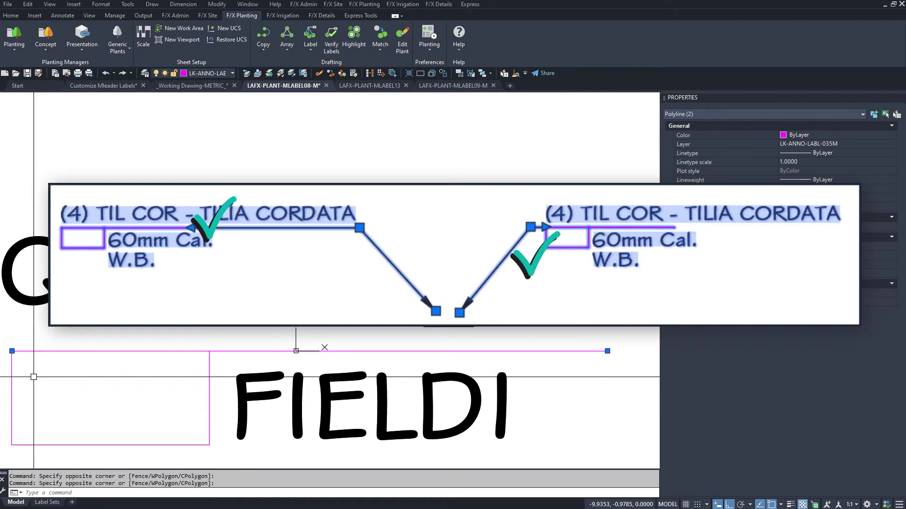
pyautogui.press('Escape')
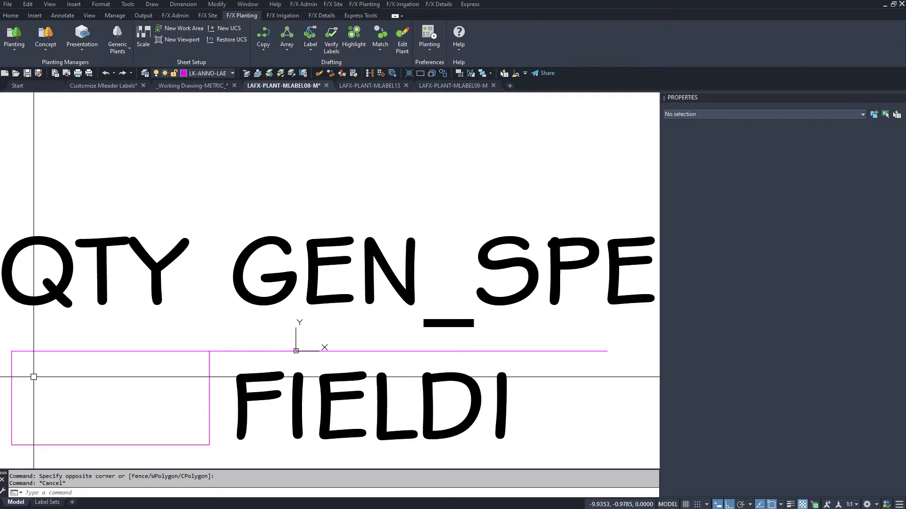
# - Copy the FIELD1 attribute directly below the original from the box corner and edit the copy
pyautogui.click(217, 399)
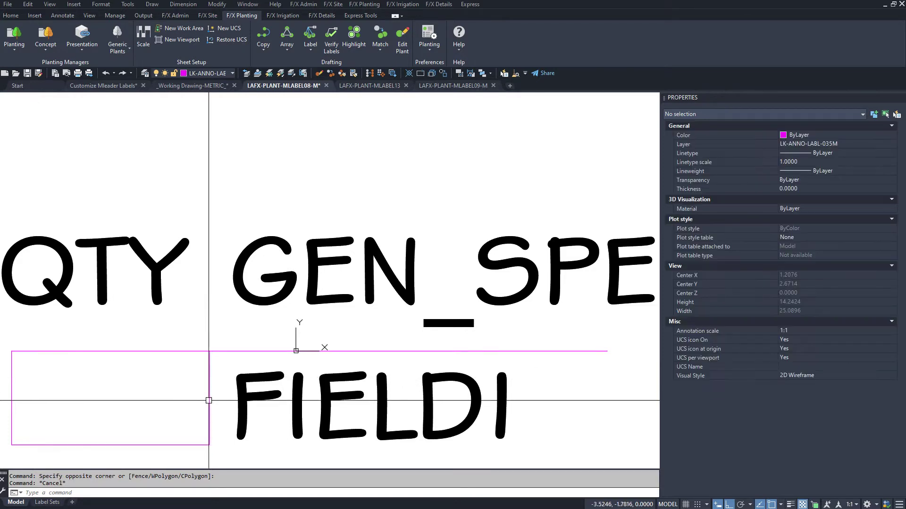
pyautogui.moveTo(217, 399); pyautogui.dragTo(219, 281, button='middle')
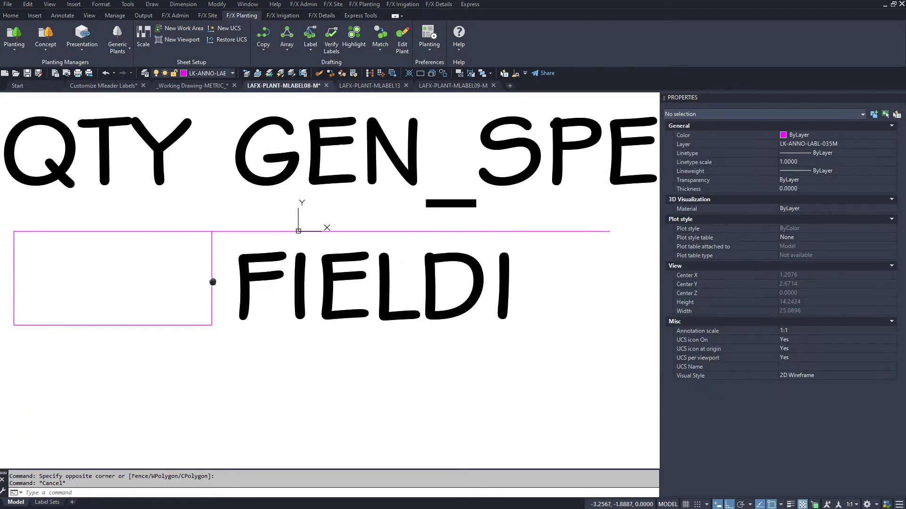
pyautogui.rightClick(260, 281)
pyautogui.click(283, 305)
pyautogui.click(214, 232)
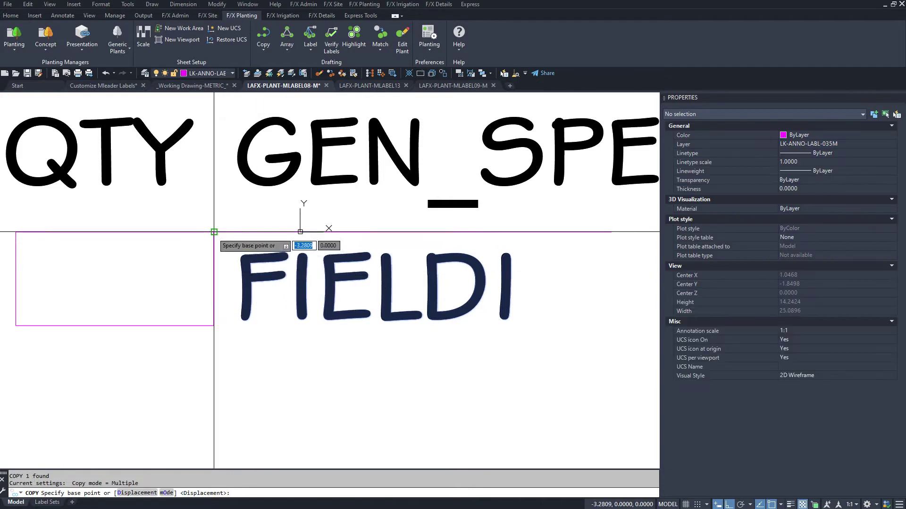
pyautogui.click(214, 325)
pyautogui.press('Return')
pyautogui.click(301, 350)
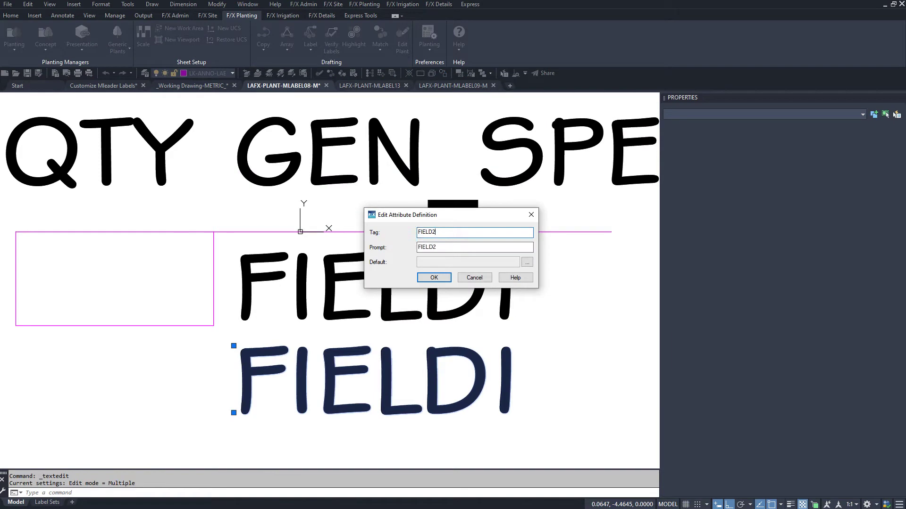
# - Confirm the FIELD2 rename, remove GEN_SPE, and add BOTANICAL to the QTY attribute tag
pyautogui.click(434, 278)
pyautogui.click(392, 163)
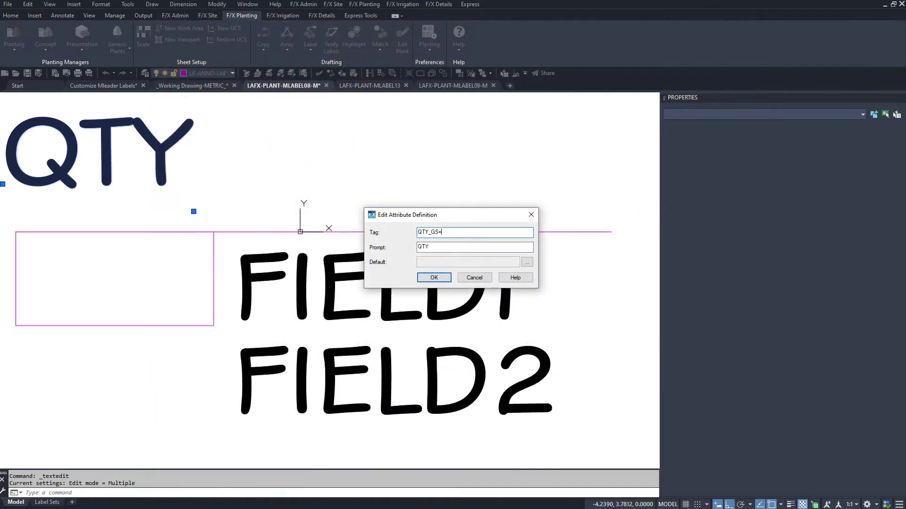
pyautogui.write('BOTANICAL^')
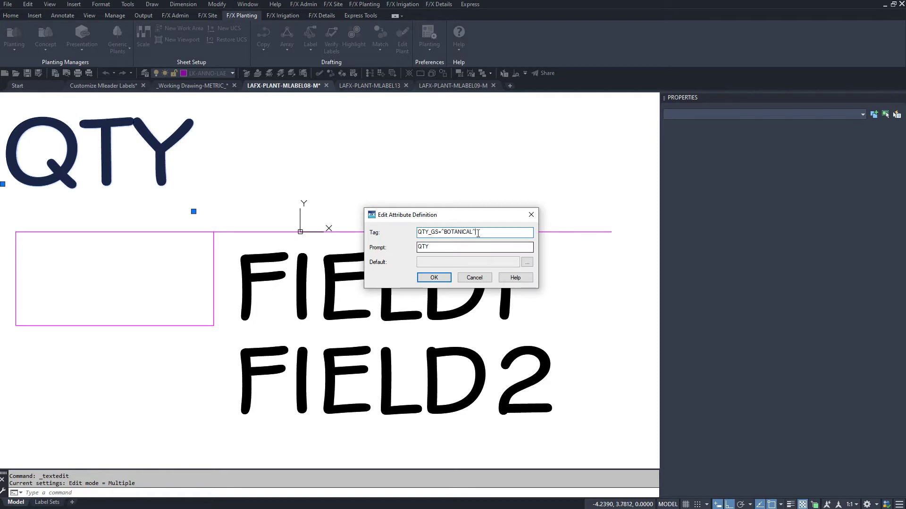
# - Set the QTY prompt to QTY_GS=^BOTANICAL^ and the tag to (QTY)_GS=^BOTANICAL^
pyautogui.click(431, 249)
pyautogui.doubleClick(427, 248)
pyautogui.write('QTY_GS=^BOTANICAL^')
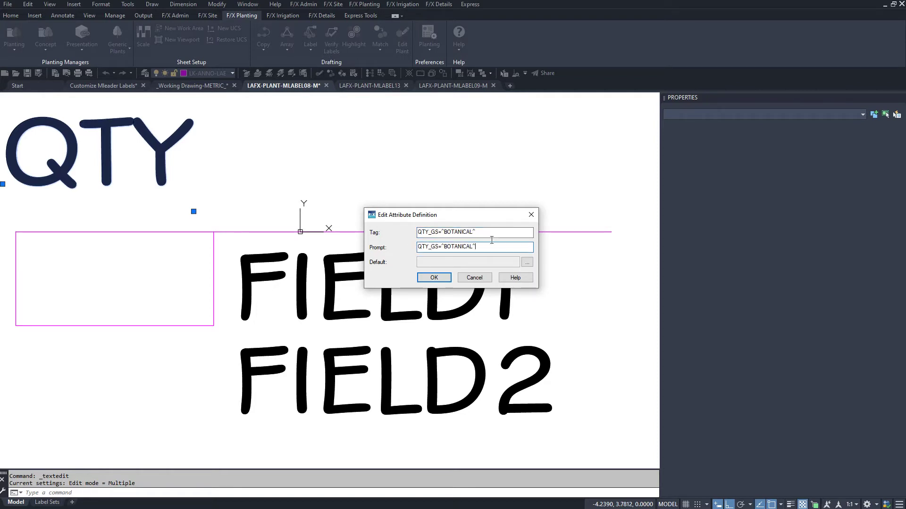
pyautogui.click(511, 231)
pyautogui.click(510, 232)
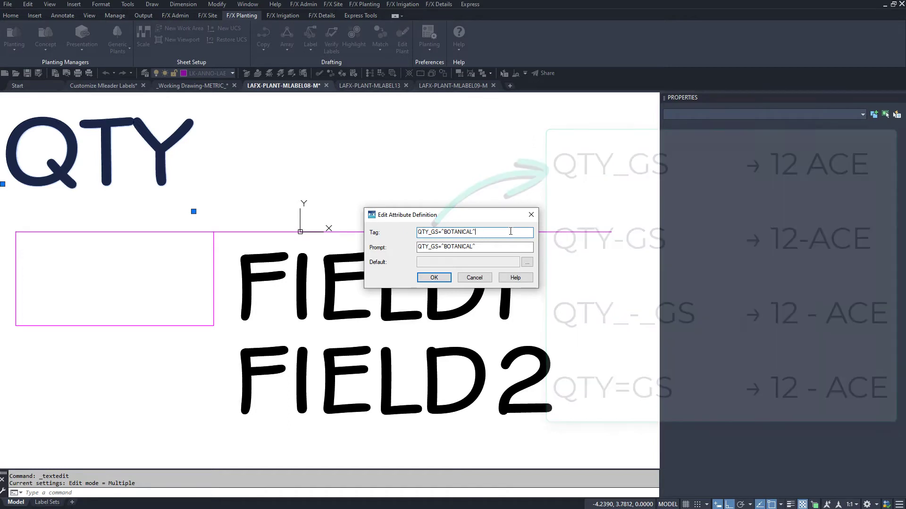
pyautogui.click(419, 233)
pyautogui.write('(')
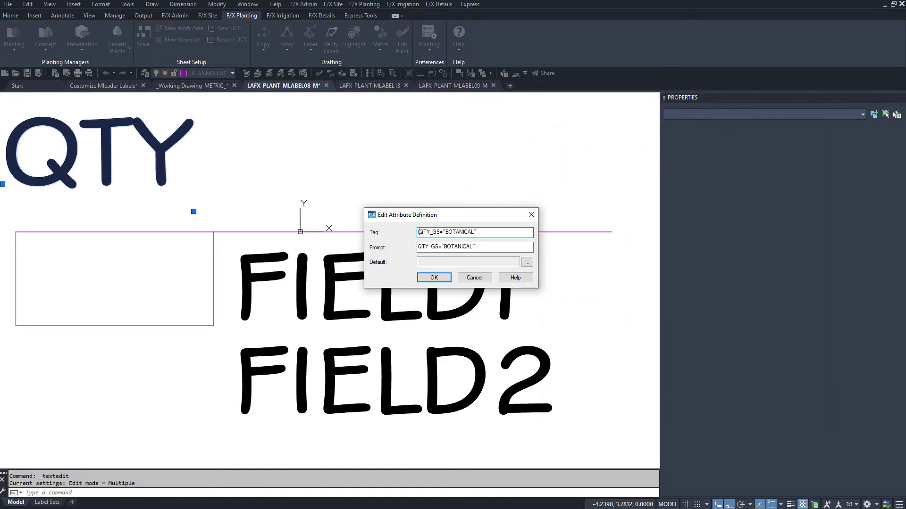
pyautogui.click(430, 232)
pyautogui.write(')')
# - Turn on a background mask for the (QTY)_GS=^BOTANICAL^ attribute text and confirm the definition
pyautogui.click(527, 262)
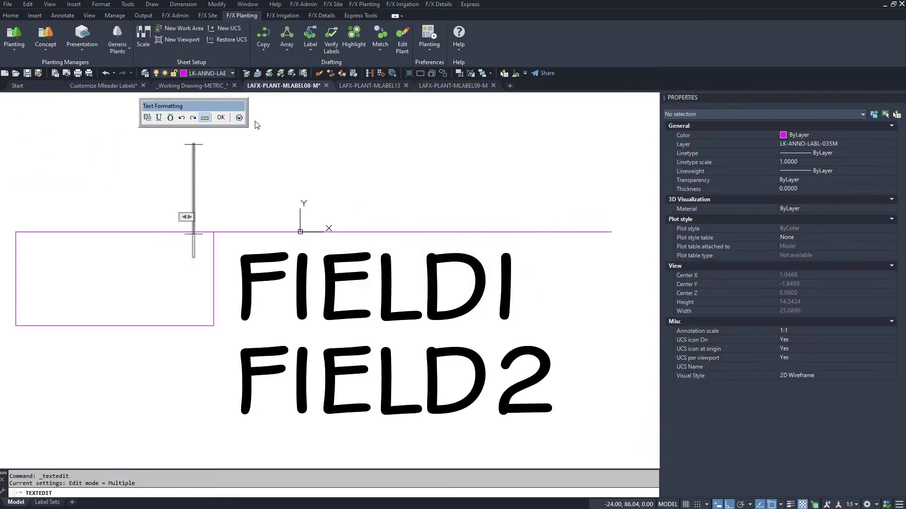
pyautogui.click(239, 118)
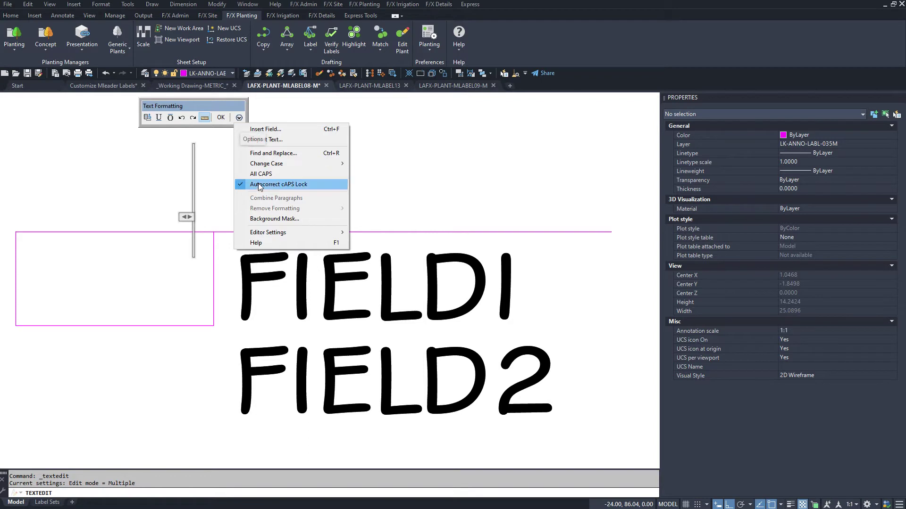
pyautogui.click(274, 219)
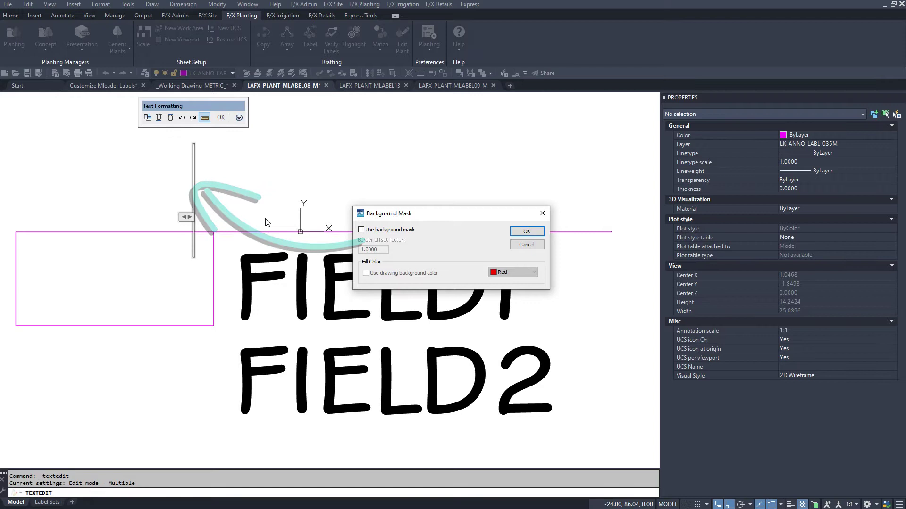
pyautogui.click(366, 231)
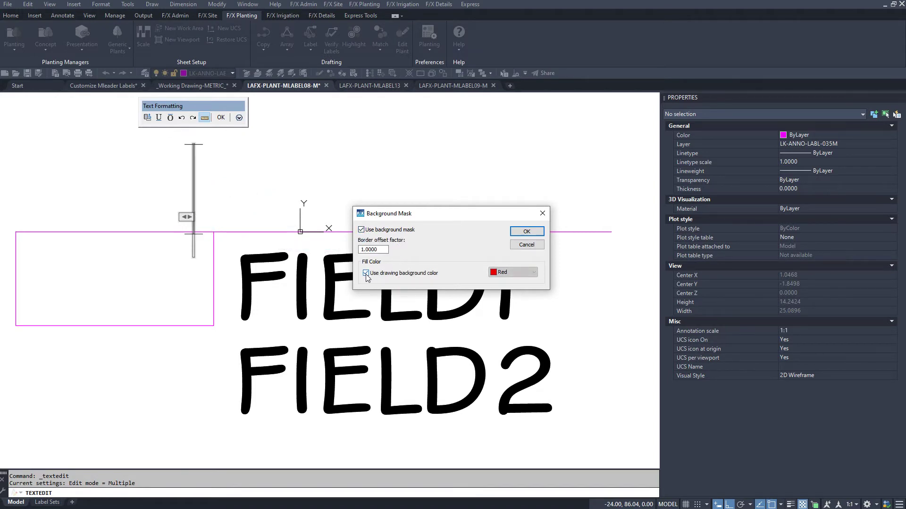
pyautogui.click(519, 234)
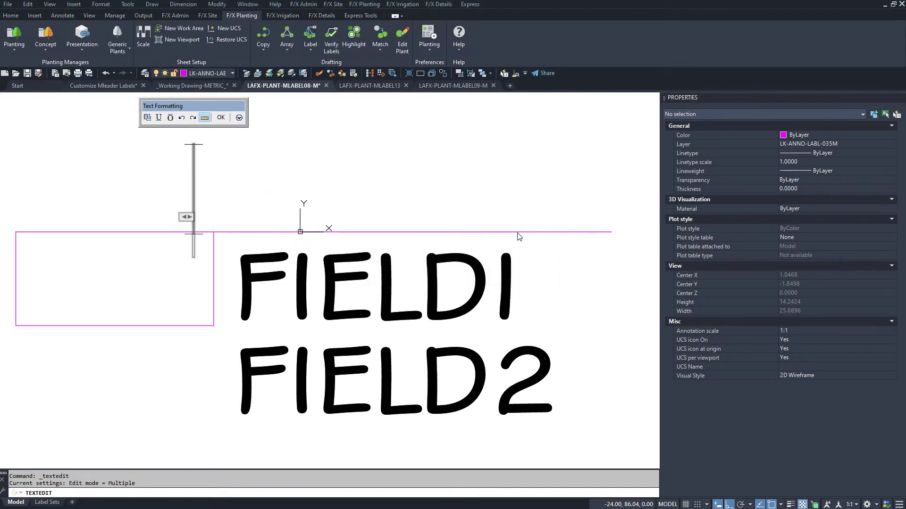
pyautogui.click(221, 117)
pyautogui.click(434, 277)
pyautogui.click(257, 186)
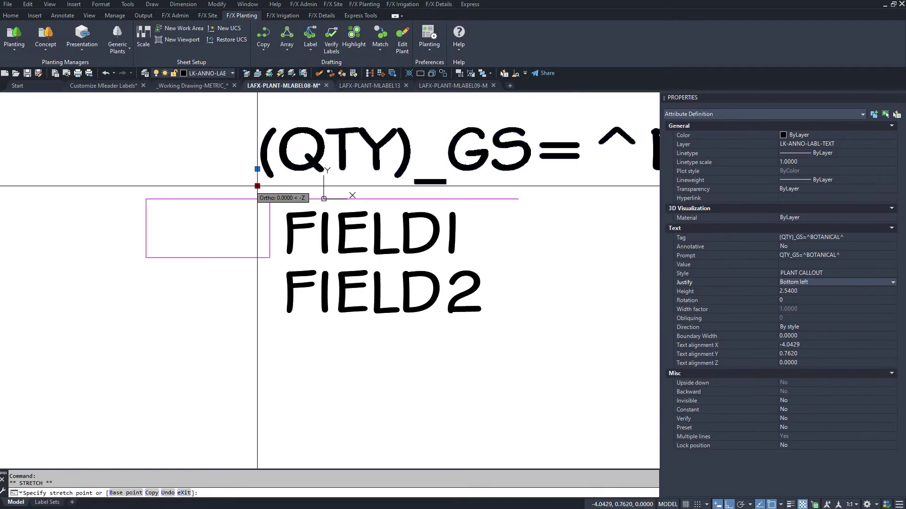
# - Move the attribute to the box's left edge, then inspect the LAFX-PLANT-MLABEL13 teal hatch
pyautogui.click(145, 188)
pyautogui.hotkey('ctrl', 'Tab')
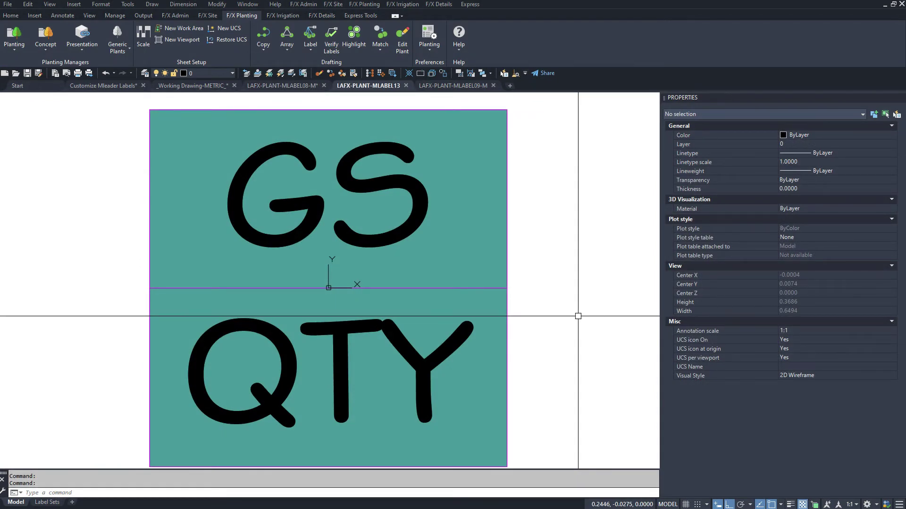
pyautogui.moveTo(546, 277); pyautogui.dragTo(479, 224)
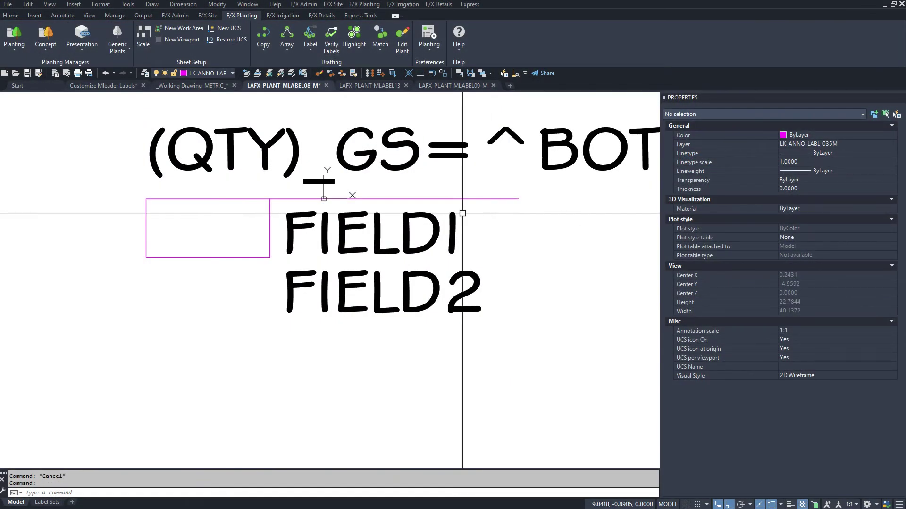
# - Save the label template as LAFX-PLANT-MLABEL99-M
pyautogui.click(39, 73)
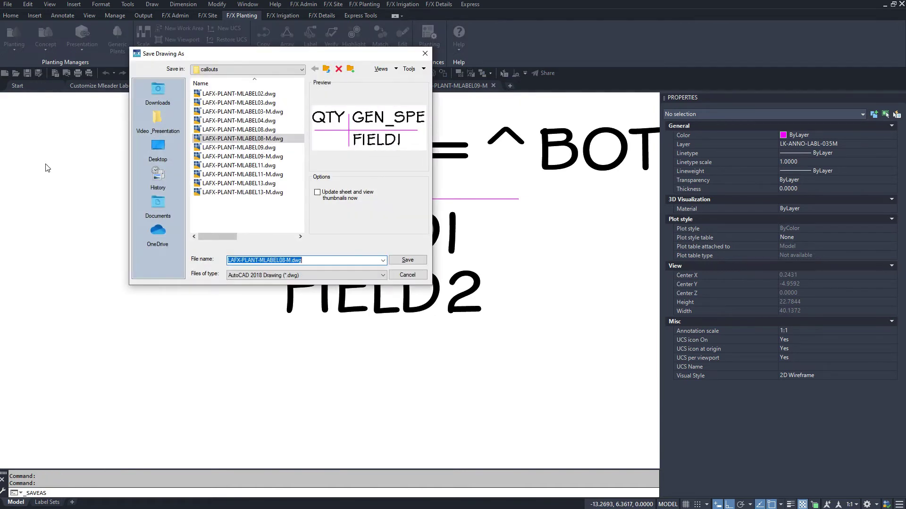
pyautogui.click(284, 260)
pyautogui.press('BackSpace')
pyautogui.press('BackSpace')
pyautogui.write('99')
pyautogui.press('Return')
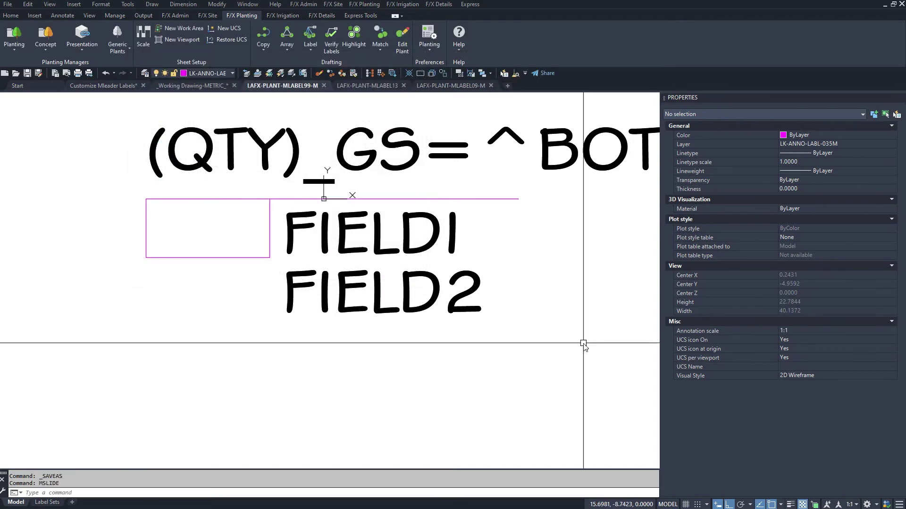
# - Zoom to extents and save an MSLIDE preview, replacing the existing LAFX-PLANT-MLABEL99-M.sld
pyautogui.write('z')
pyautogui.press('Return')
pyautogui.write('e')
pyautogui.press('Return')
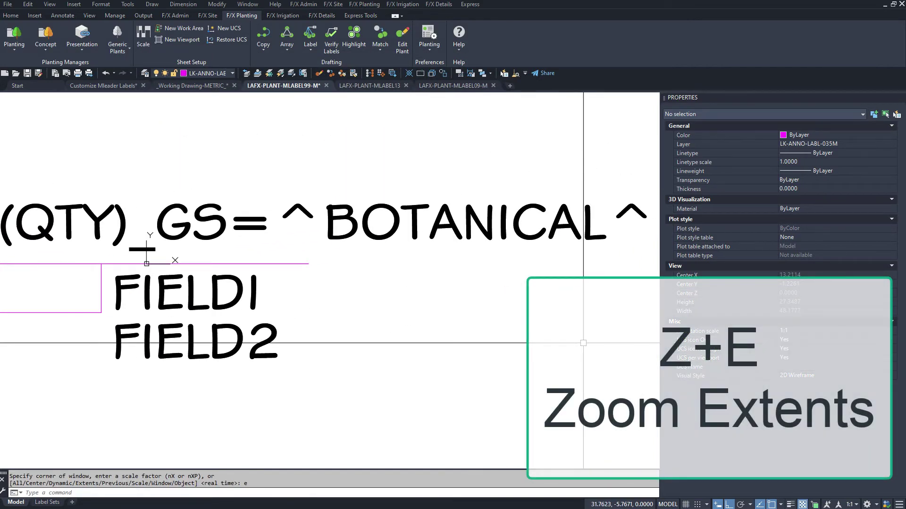
pyautogui.write('mslid')
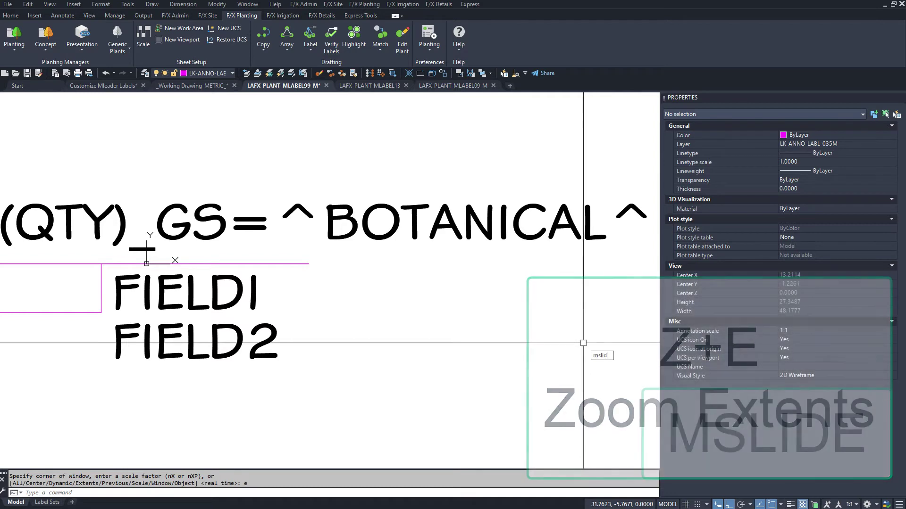
pyautogui.write('e')
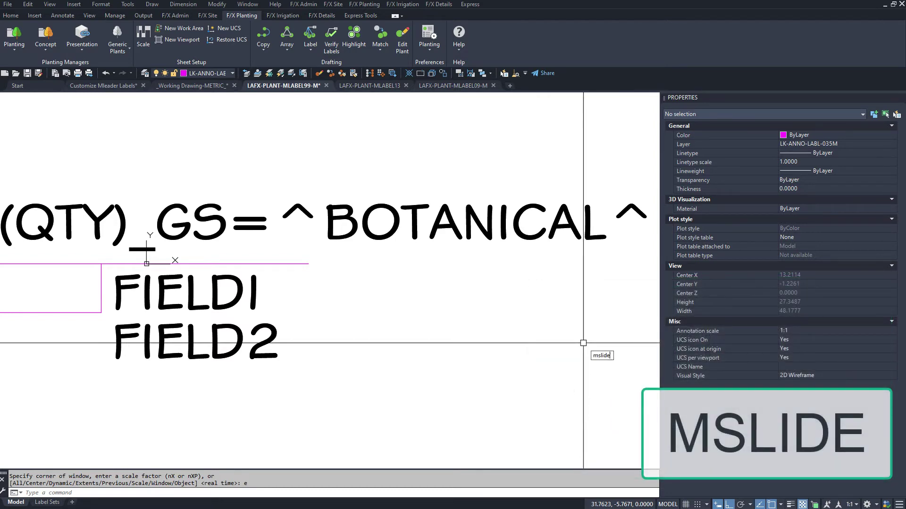
pyautogui.press('Return')
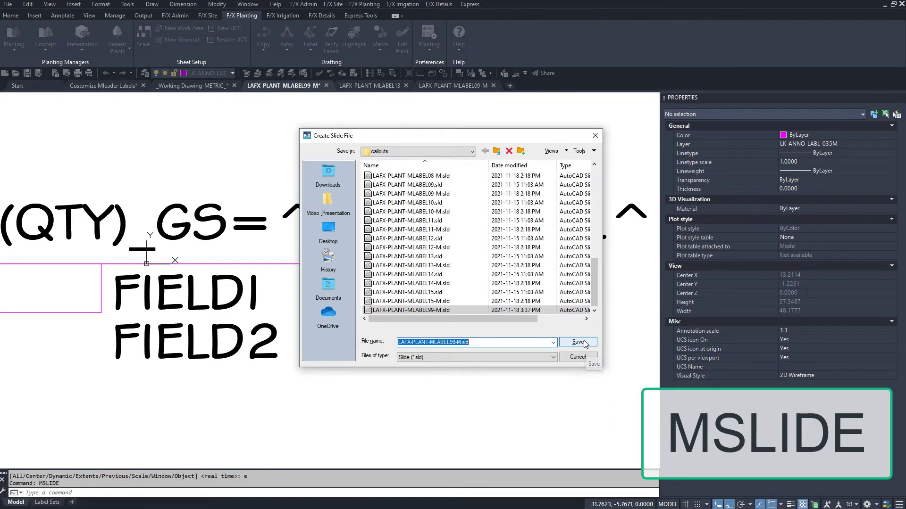
pyautogui.click(579, 342)
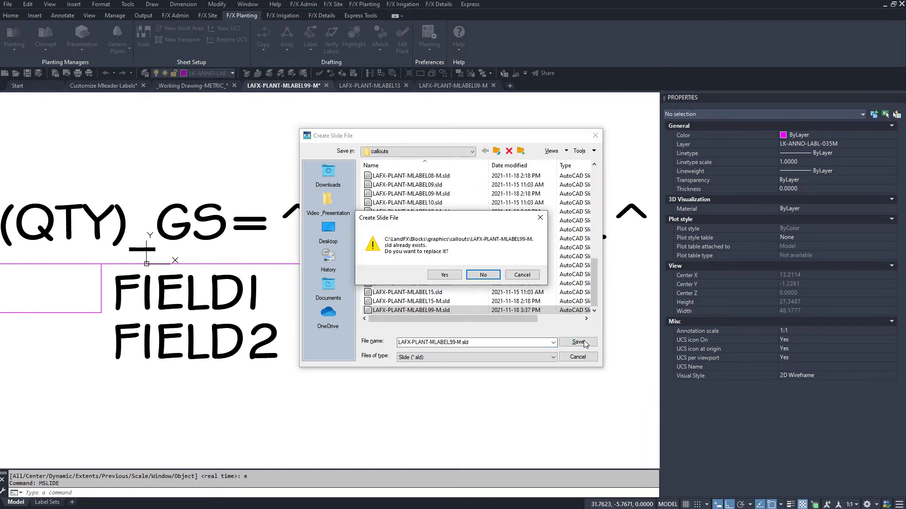
pyautogui.click(454, 278)
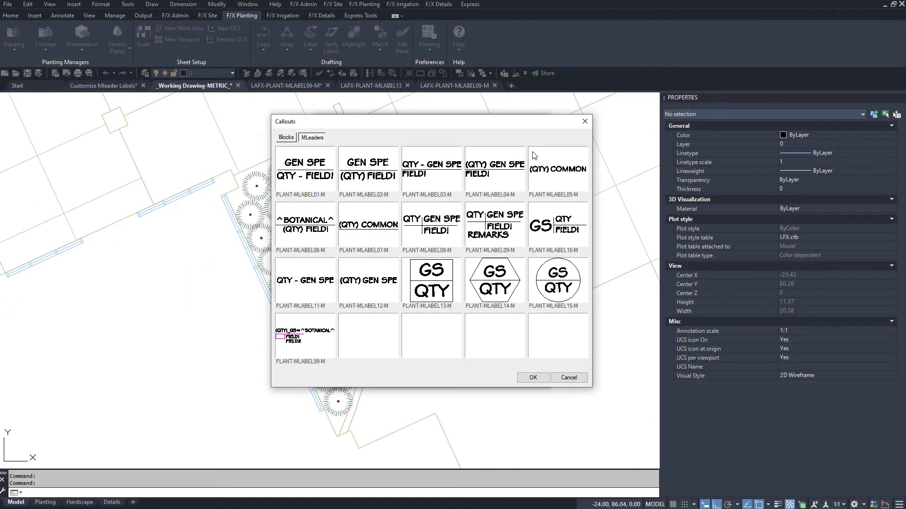
# - Choose PLANT-MLABEL03-M as the plant label and open its label drawing for text editing
pyautogui.click(416, 176)
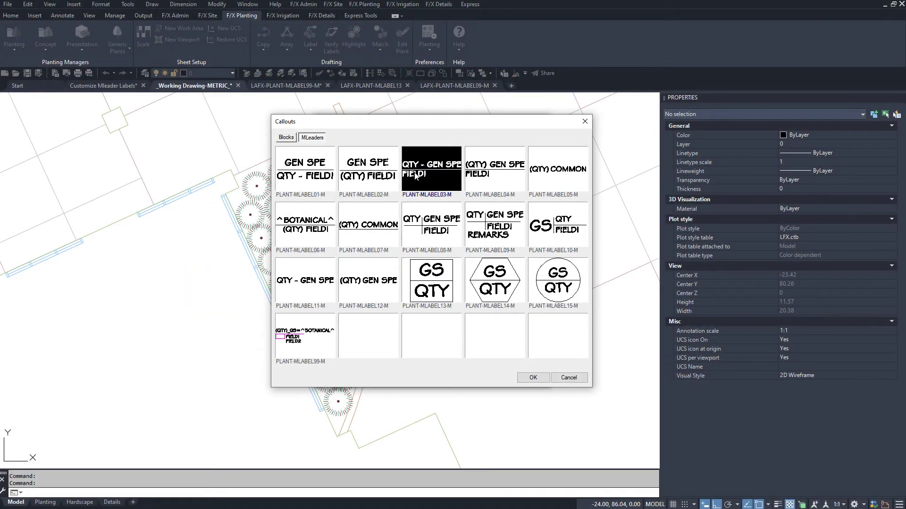
pyautogui.click(544, 378)
pyautogui.click(474, 228)
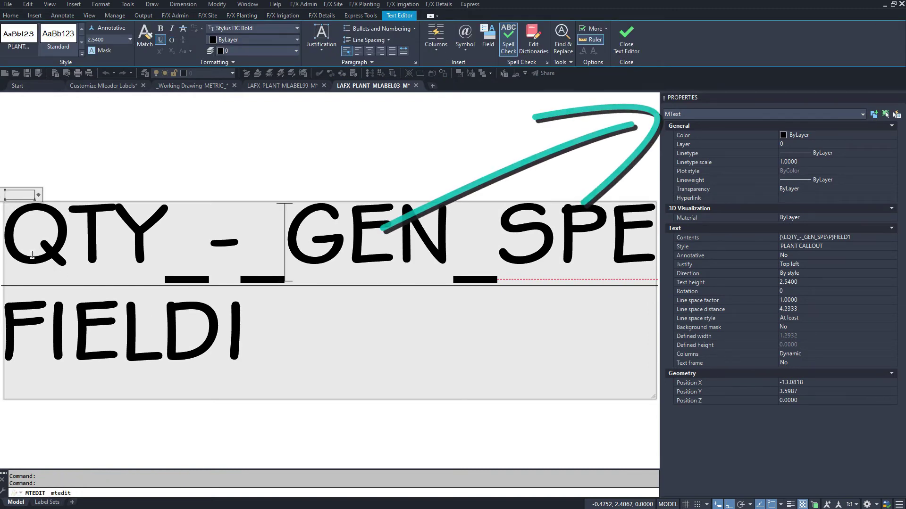
# - Change the label's second line to FIELD1_-_FIELD2 and add a COMMON(fra) line beneath it
pyautogui.moveTo(32, 254); pyautogui.dragTo(646, 268)
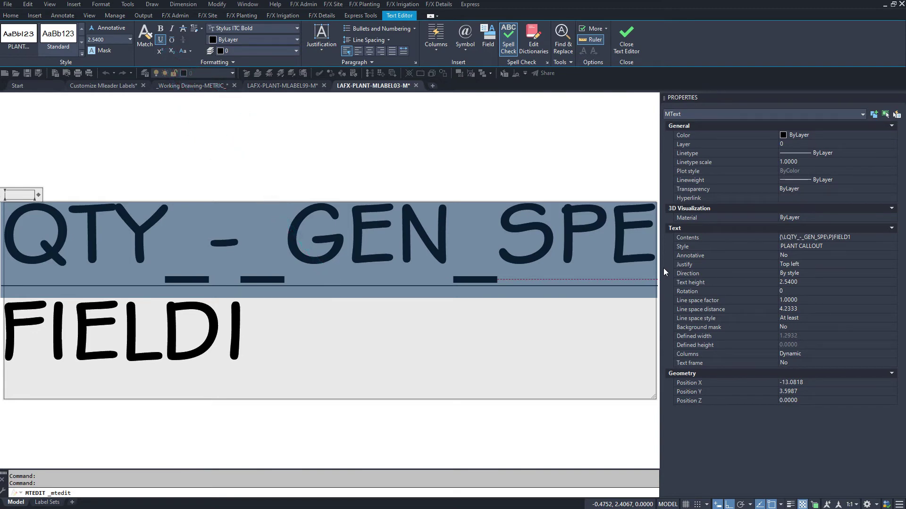
pyautogui.click(246, 338)
pyautogui.write('-FIELD')
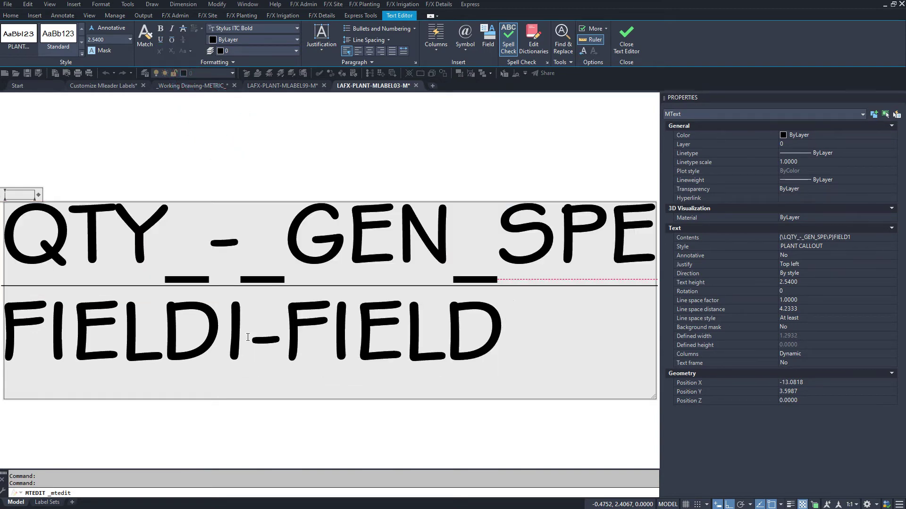
pyautogui.write('2')
pyautogui.press('Return')
pyautogui.write('COMMON(fra)')
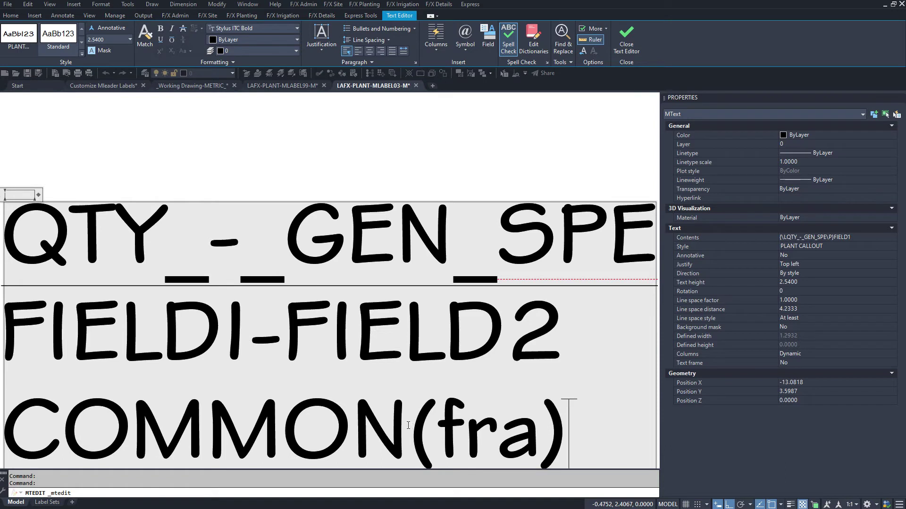
pyautogui.click(248, 359)
pyautogui.write('_')
pyautogui.click(320, 346)
pyautogui.write('_')
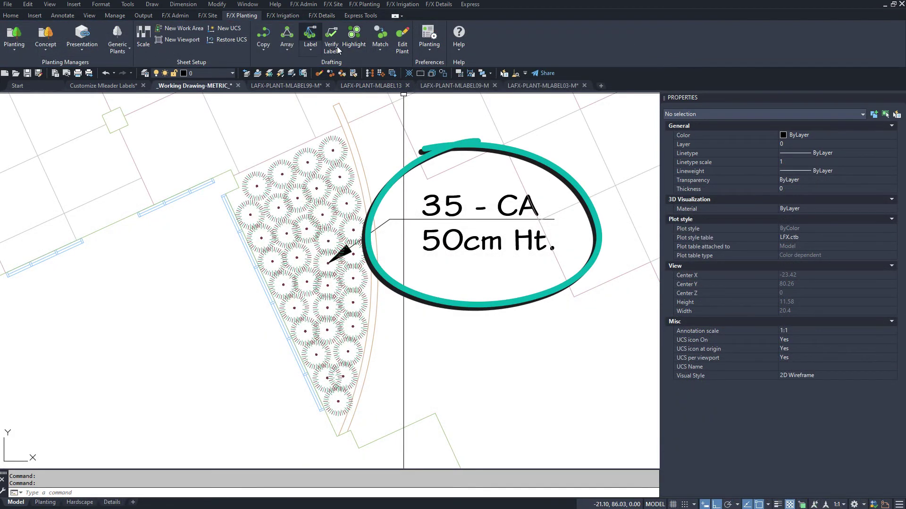
# - Label the reed grass group with a test callout placed to its right, then select the label
pyautogui.click(310, 37)
pyautogui.click(390, 370)
pyautogui.click(243, 140)
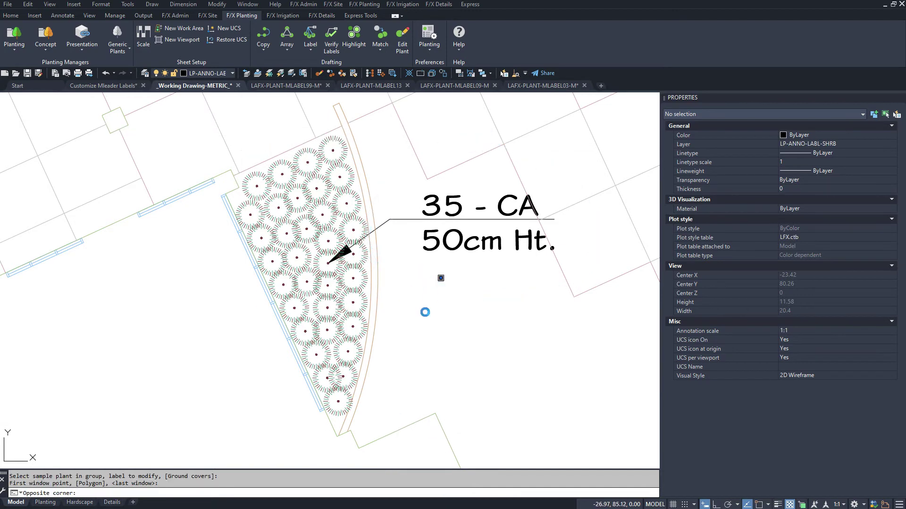
pyautogui.click(329, 286)
pyautogui.click(396, 348)
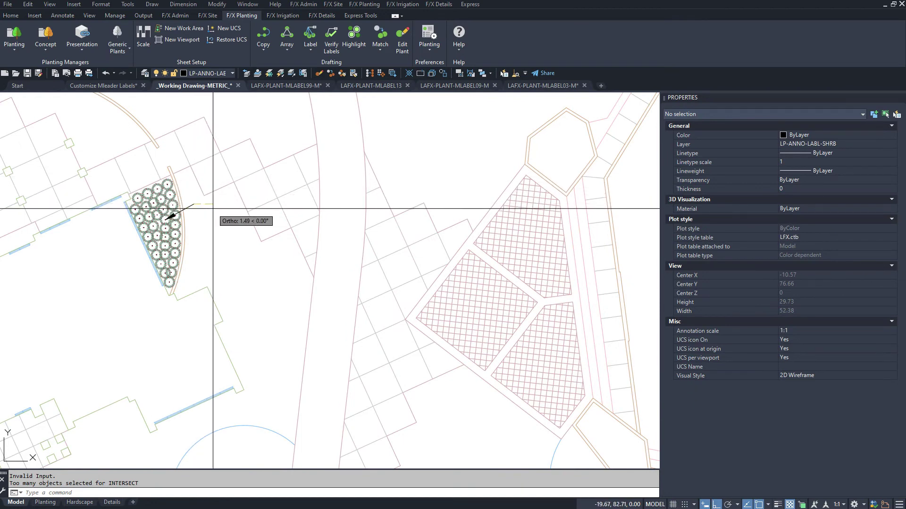
pyautogui.click(212, 208)
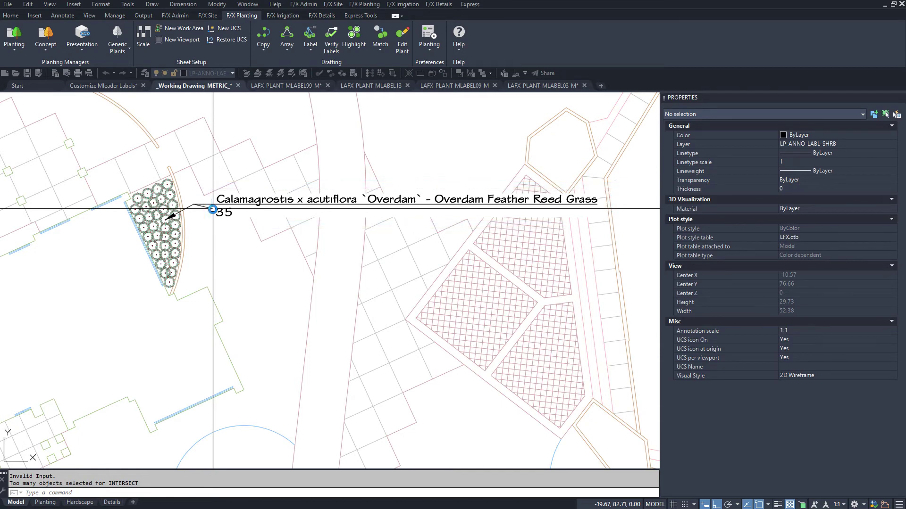
pyautogui.press('Return')
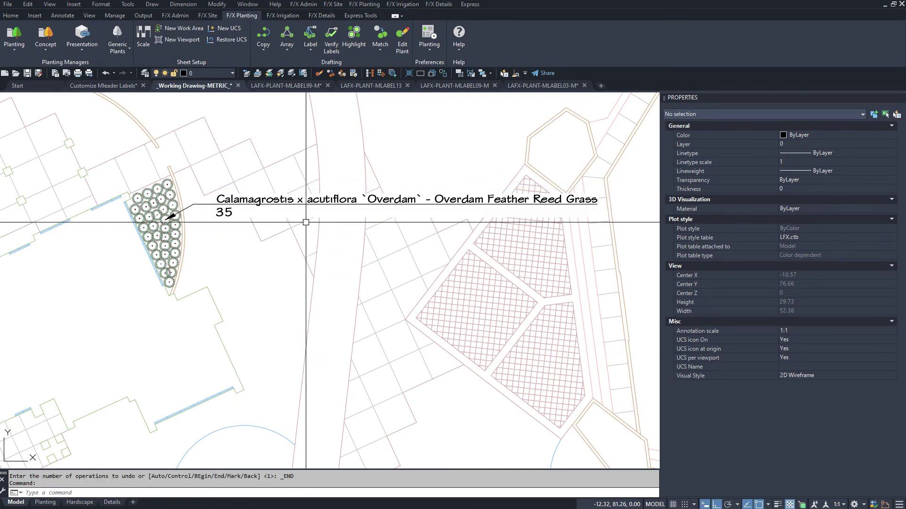
pyautogui.click(325, 202)
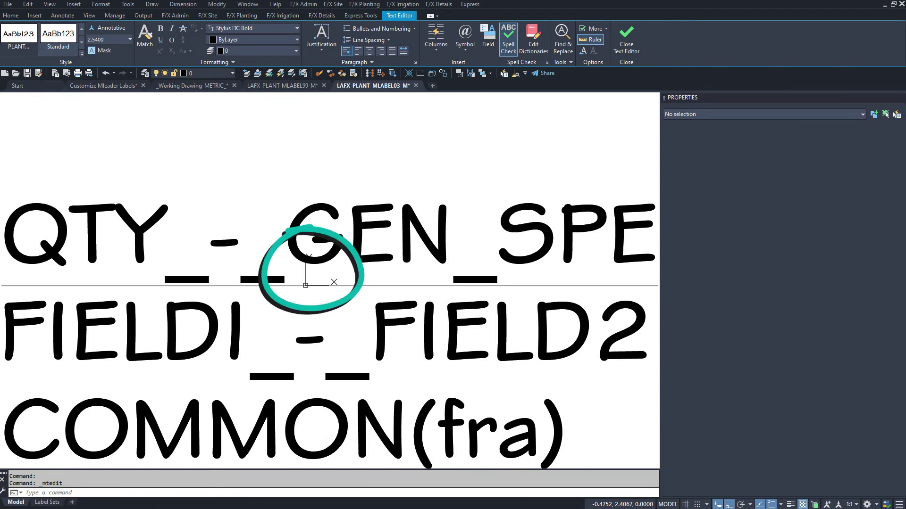
# - Close the text editor and save the label drawing as LAFX-PLANT-MLABEL98-M
pyautogui.click(485, 145)
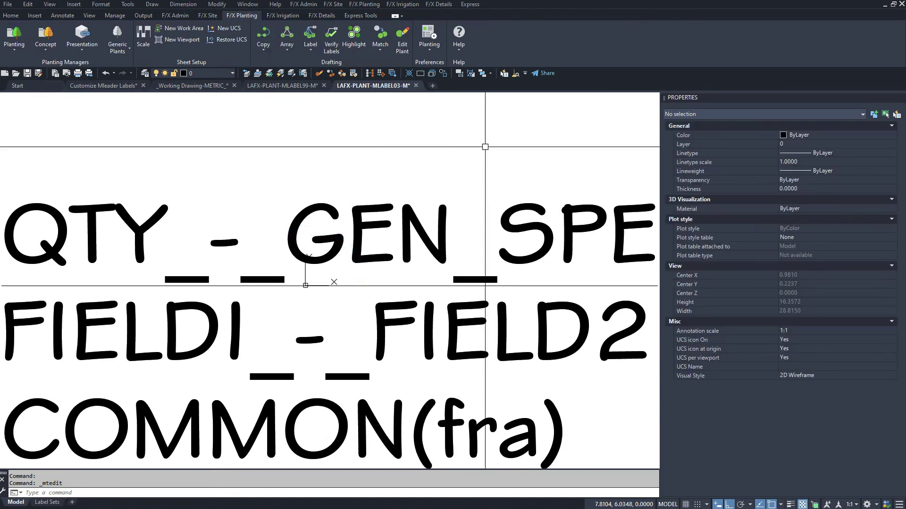
pyautogui.click(39, 74)
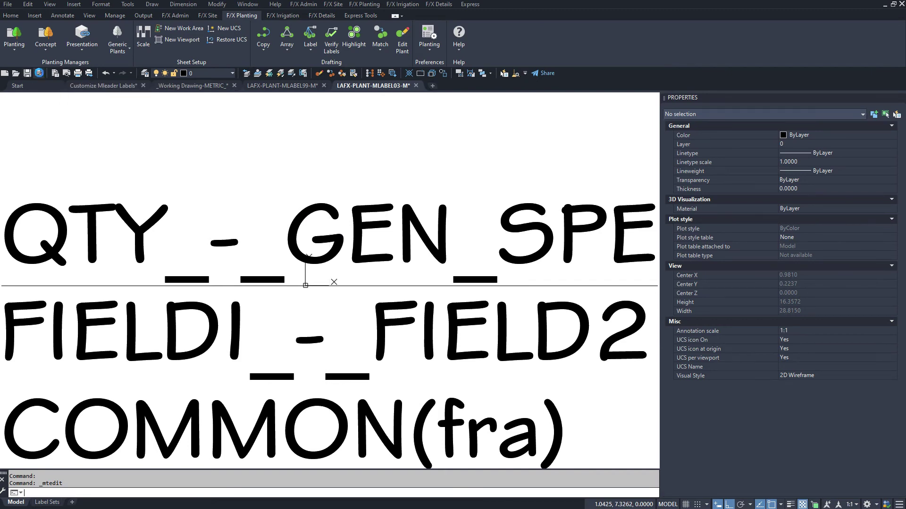
pyautogui.click(408, 261)
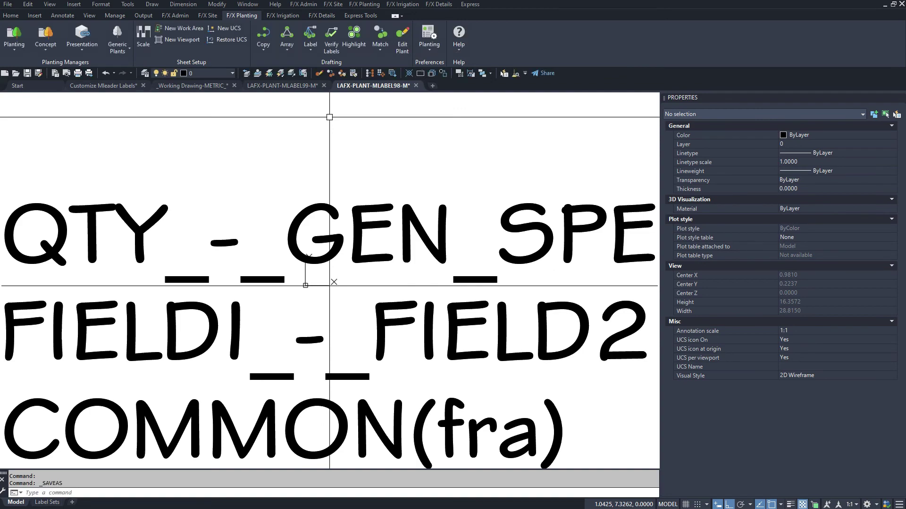
# - Create and save the new label's slide preview with MSLIDE
pyautogui.write('mslide')
pyautogui.press('Return')
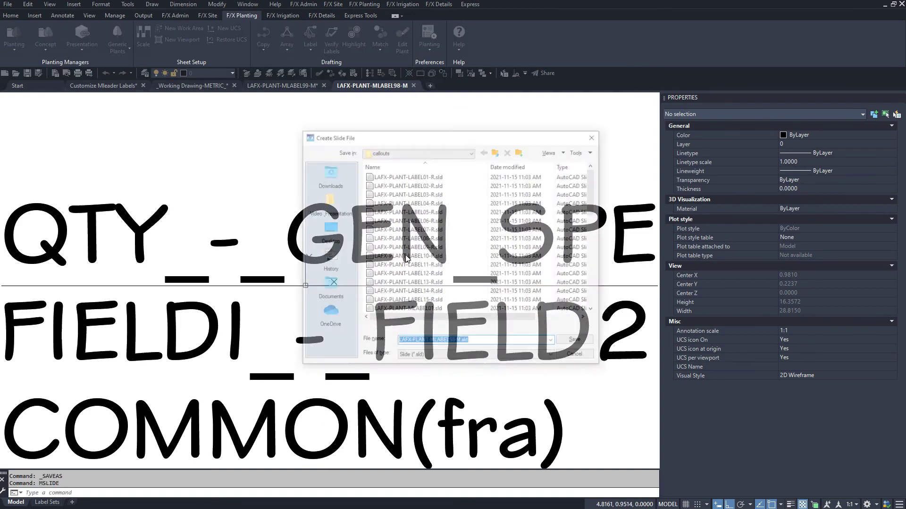
pyautogui.click(588, 409)
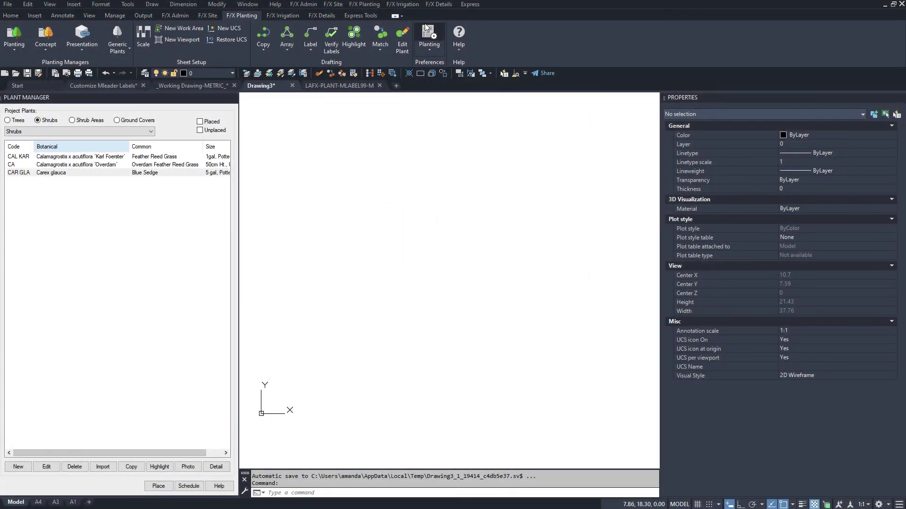
# - Set PLANT-MLABEL99-M as the plant label style in Planting Preferences
pyautogui.click(426, 29)
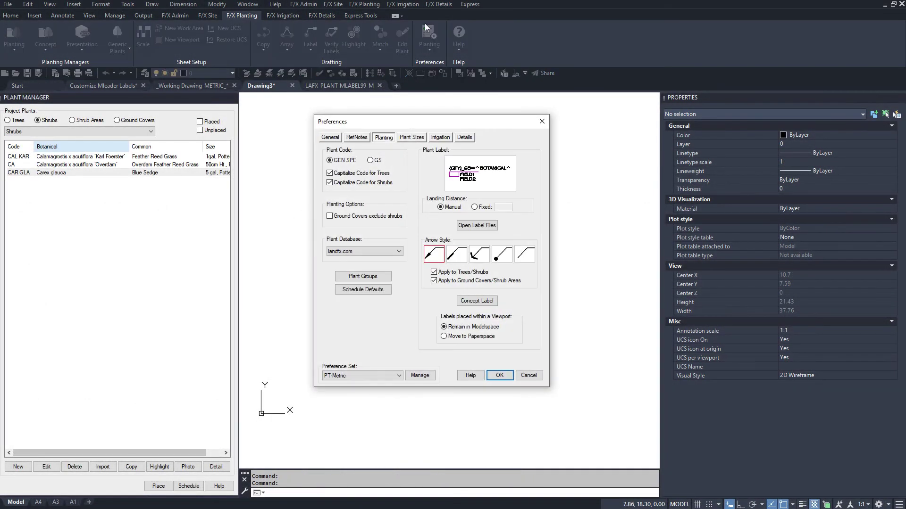
pyautogui.click(486, 172)
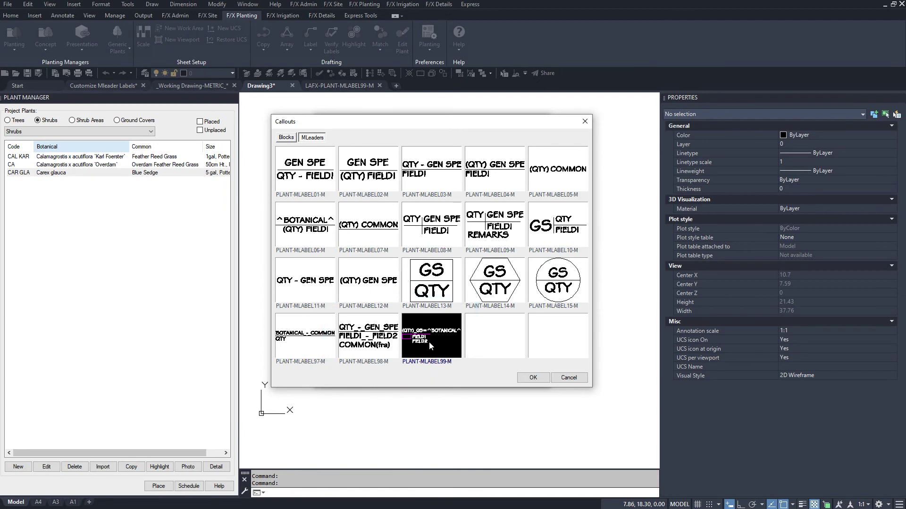
pyautogui.click(533, 377)
pyautogui.click(499, 375)
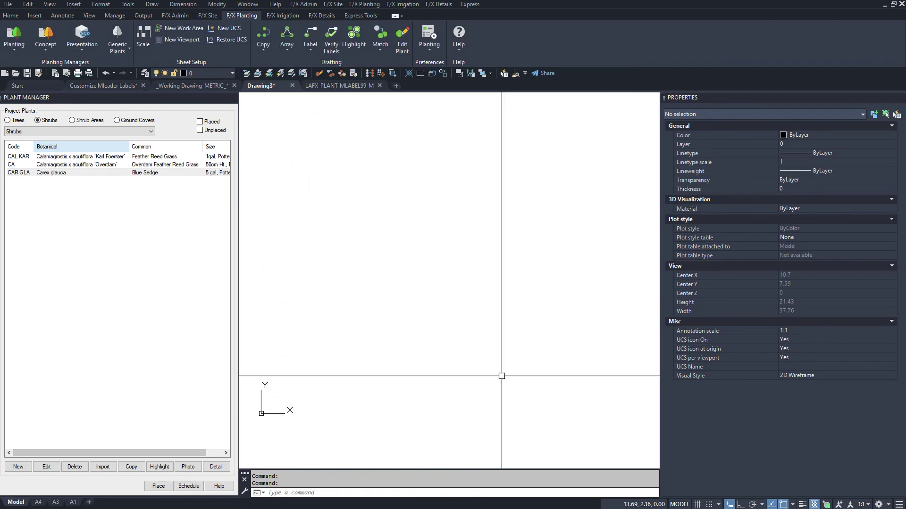
# - Place a Carex glauca plant in Drawing3 and give it two test callouts, right and upper-left
pyautogui.doubleClick(118, 173)
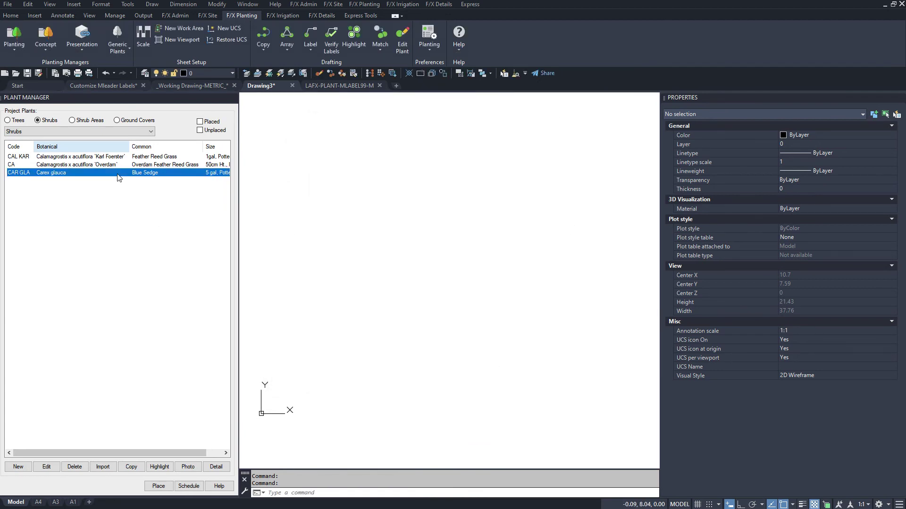
pyautogui.click(417, 264)
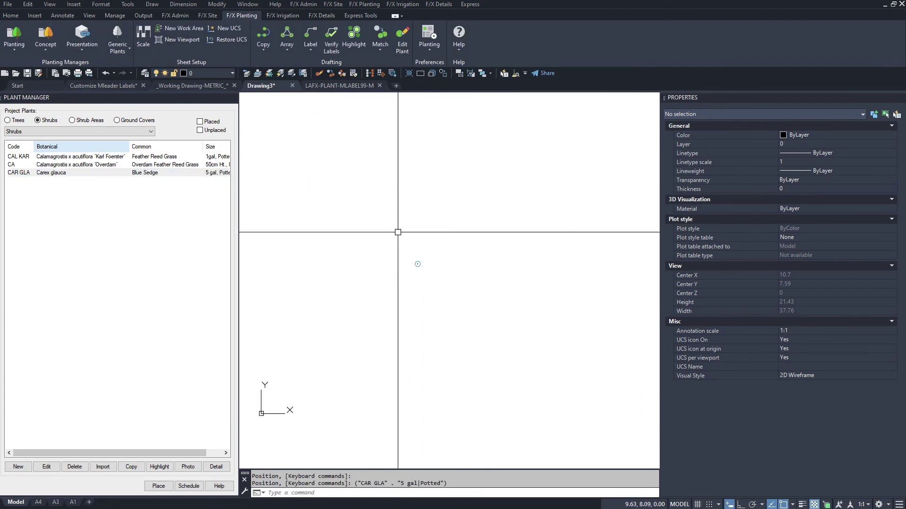
pyautogui.click(417, 263)
pyautogui.click(457, 293)
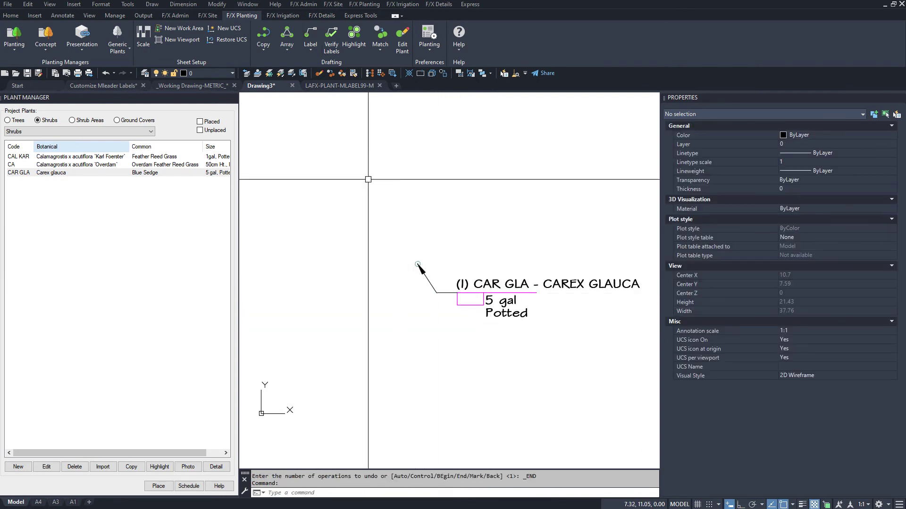
pyautogui.click(416, 262)
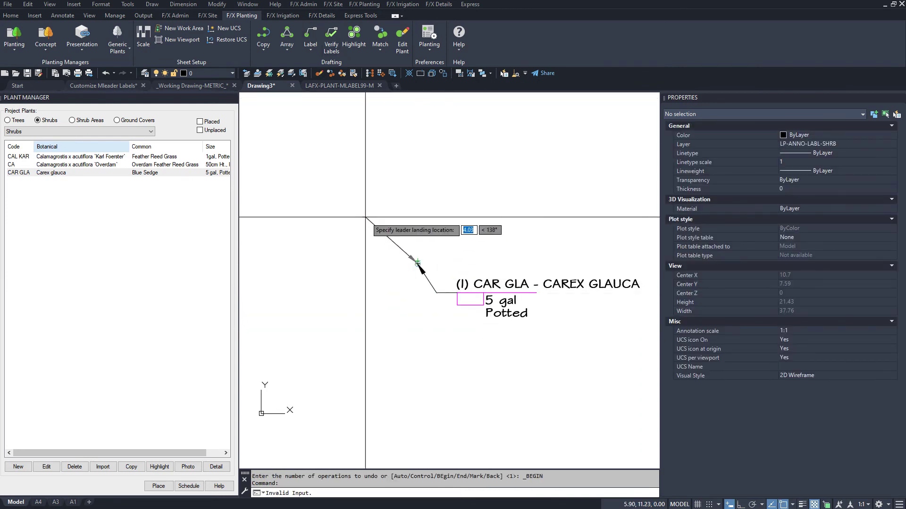
pyautogui.click(391, 226)
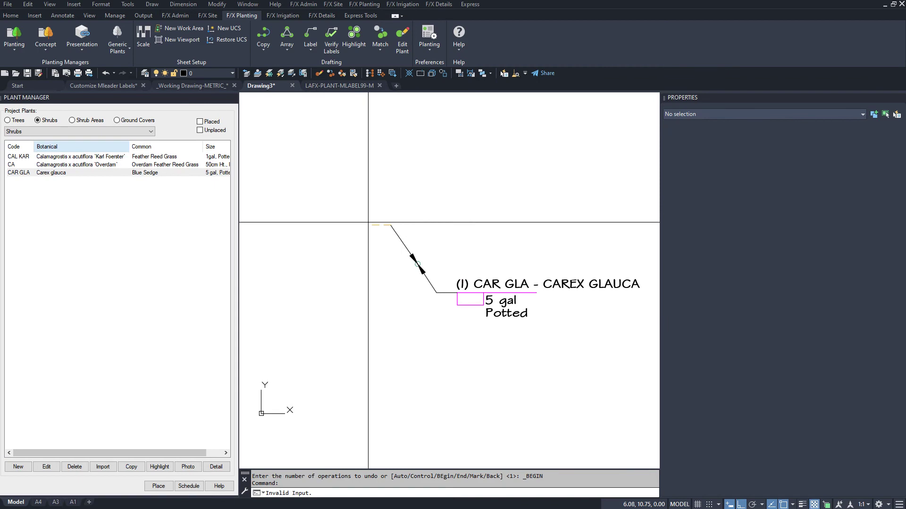
pyautogui.click(434, 26)
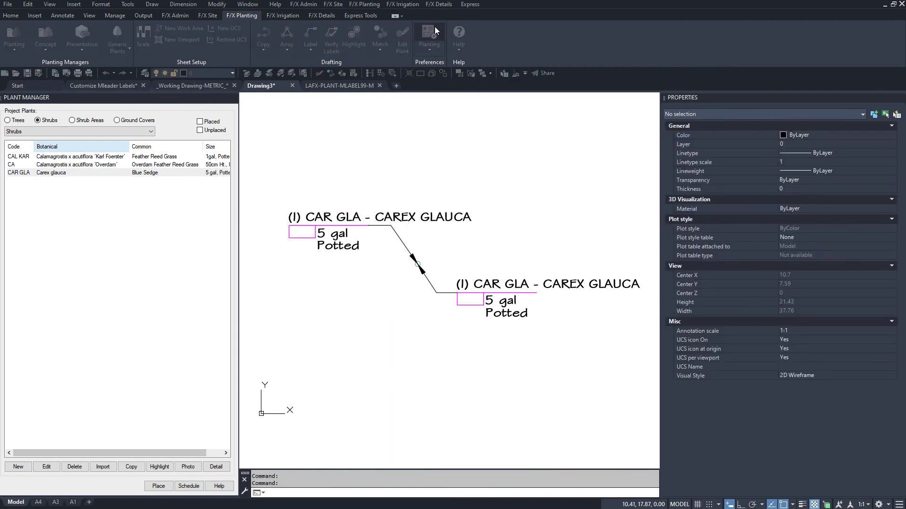
# - Switch the plant callout style to PLANT-MLABEL98-M in Planting Preferences
pyautogui.click(478, 180)
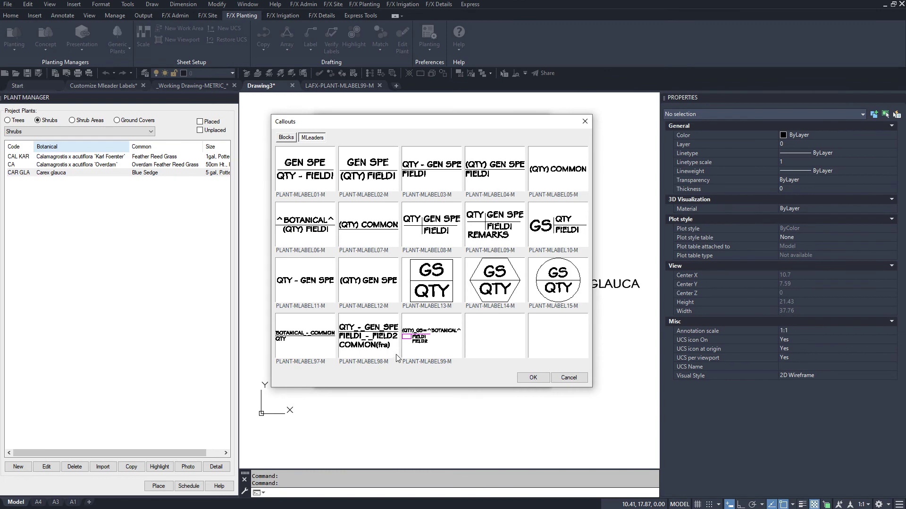
pyautogui.click(396, 356)
pyautogui.click(532, 378)
pyautogui.click(530, 377)
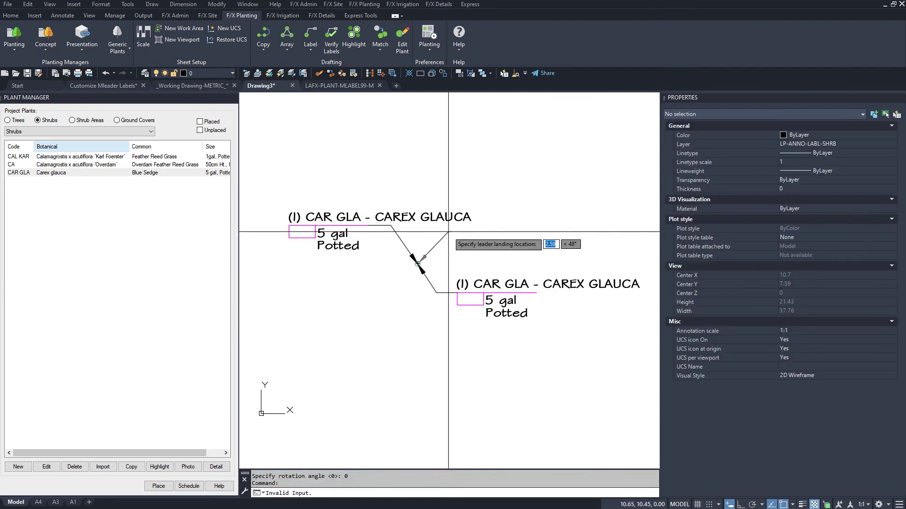
# - Label the CAR GLA plant with the new style and compare it against the original label
pyautogui.click(304, 35)
pyautogui.click(414, 268)
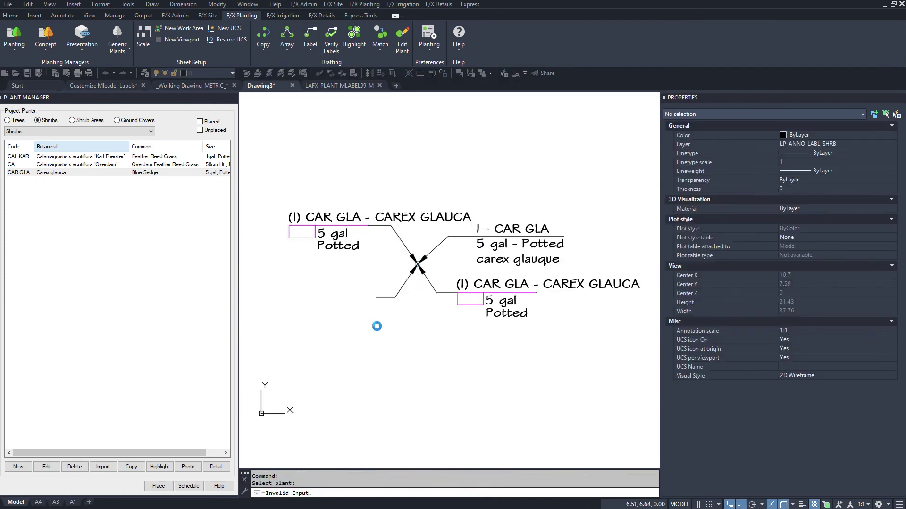
pyautogui.click(425, 220)
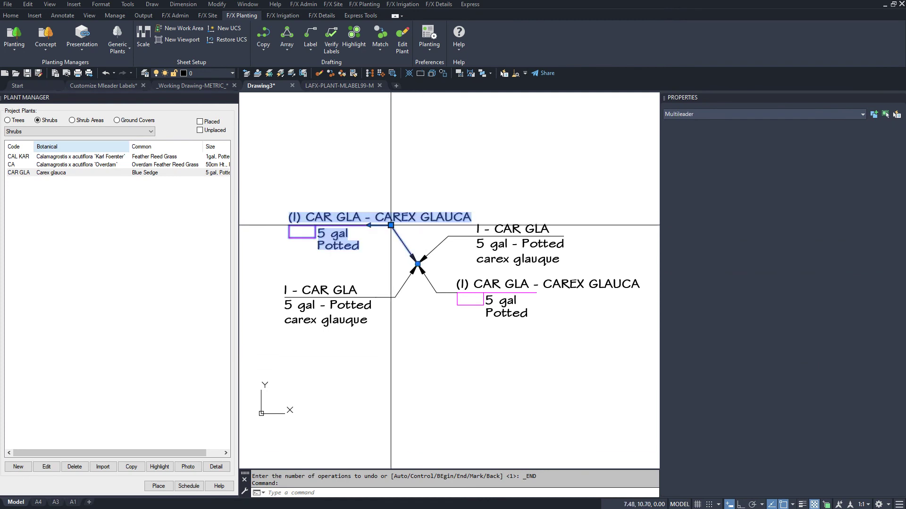
pyautogui.press('Escape')
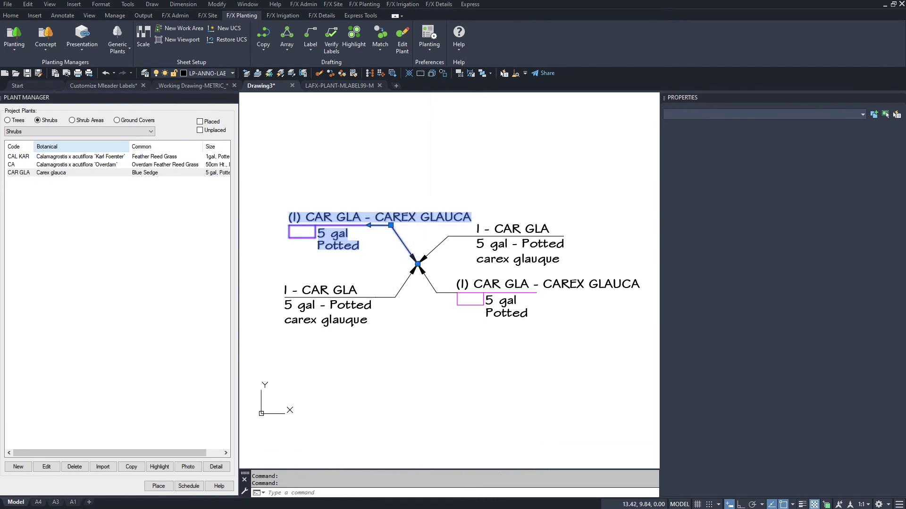
pyautogui.click(499, 236)
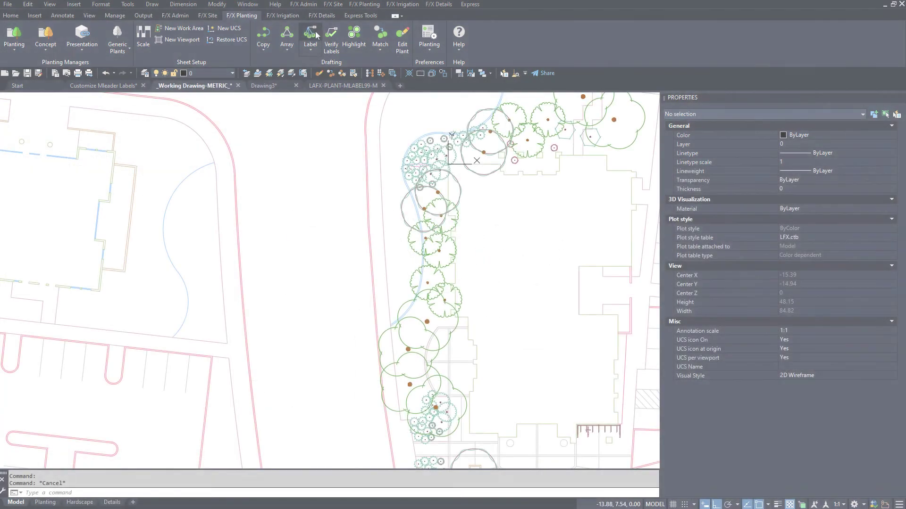
# - Add left-side callouts for the SYR IVO and CER CAN tree groups
pyautogui.click(310, 34)
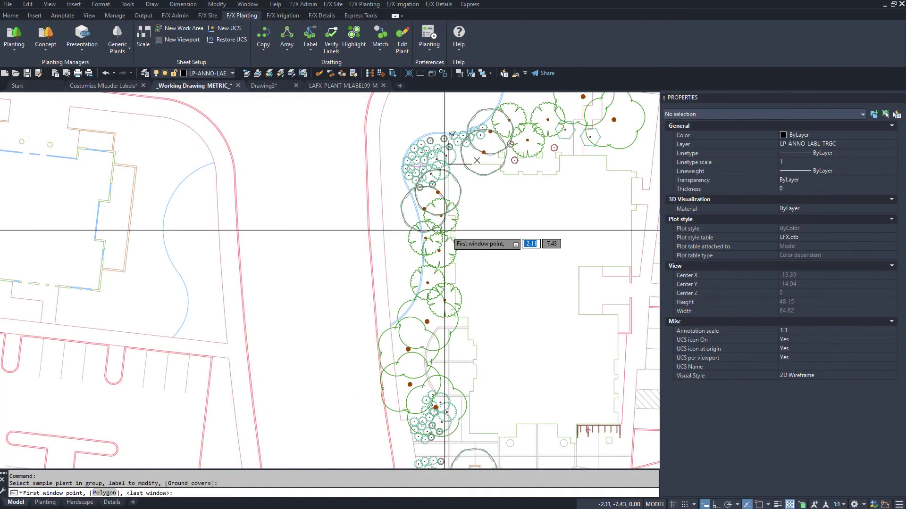
pyautogui.click(469, 242)
pyautogui.click(384, 160)
pyautogui.click(349, 173)
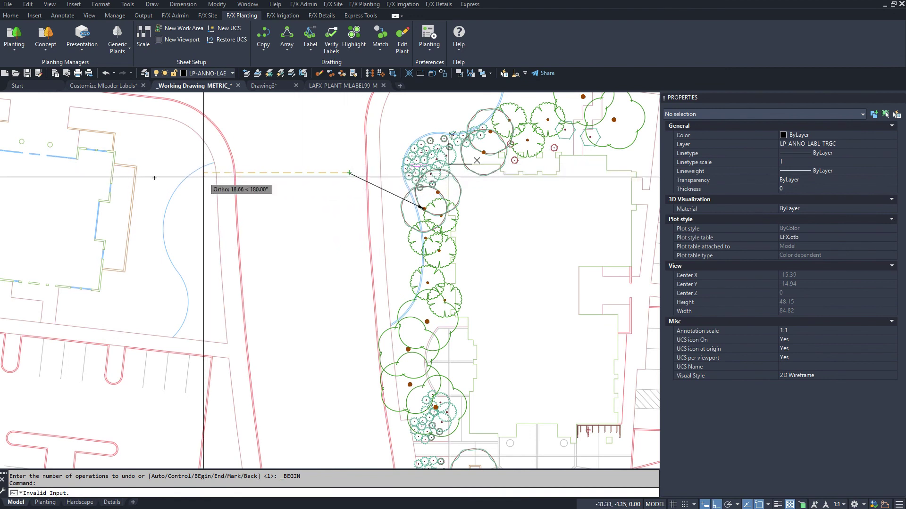
pyautogui.click(202, 176)
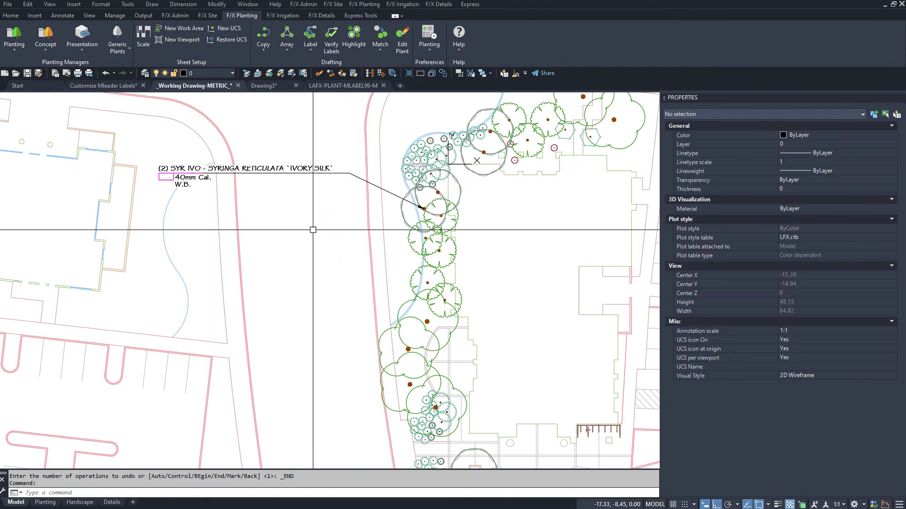
pyautogui.click(311, 34)
pyautogui.click(479, 317)
pyautogui.click(394, 187)
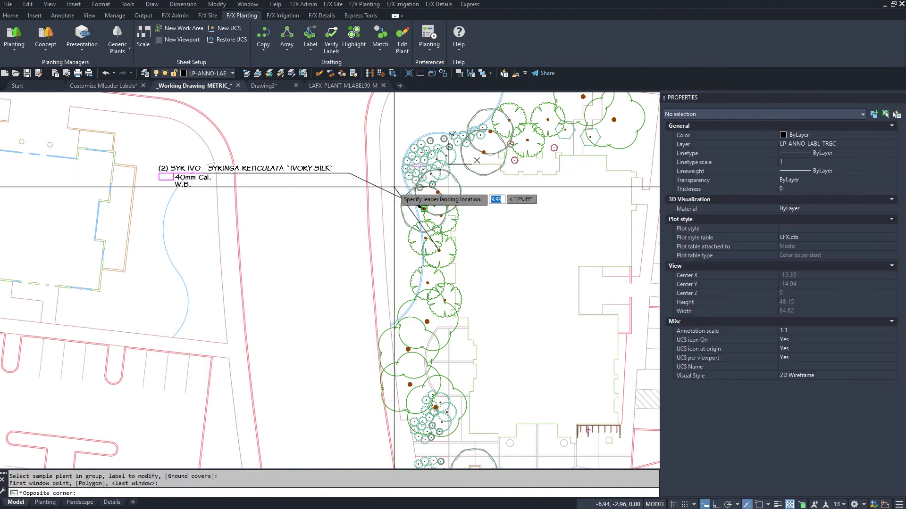
pyautogui.click(347, 209)
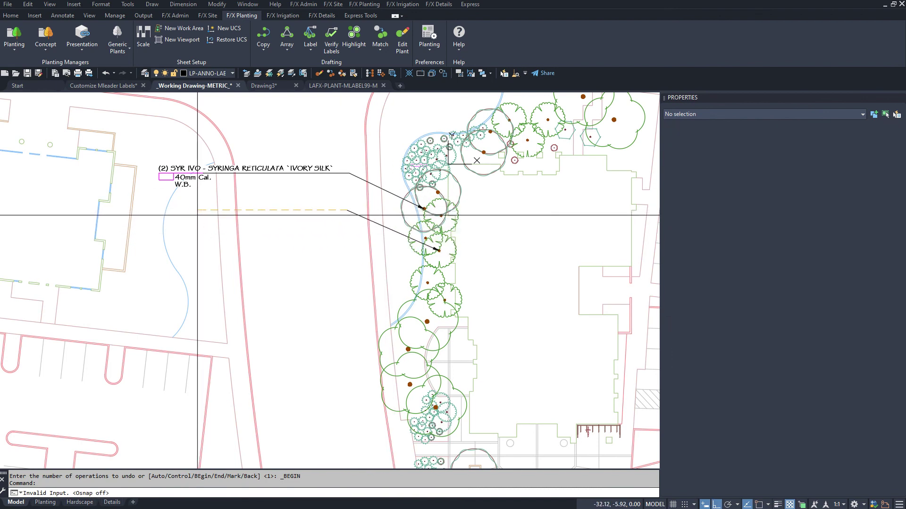
pyautogui.click(197, 215)
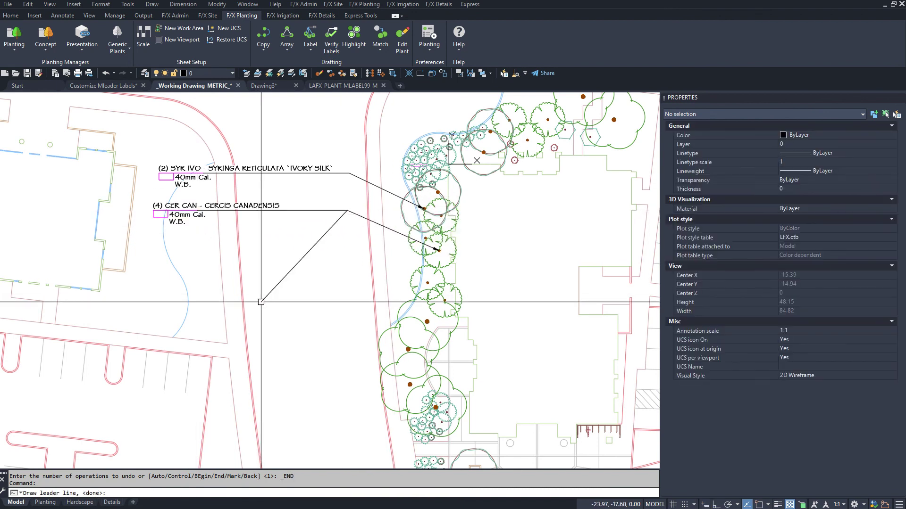
# - Add left-side callouts for the TIL COR, VIB MOO and JUN BAR plant groups
pyautogui.click(468, 391)
pyautogui.click(323, 272)
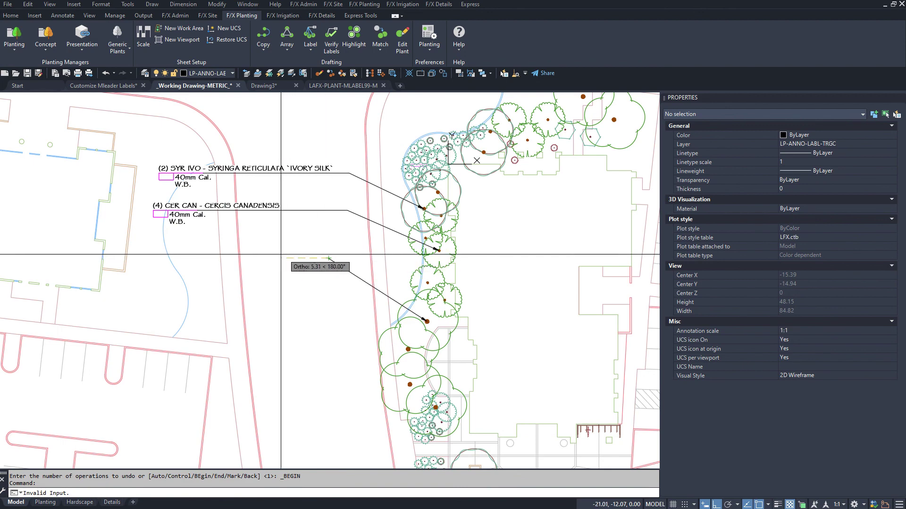
pyautogui.click(186, 258)
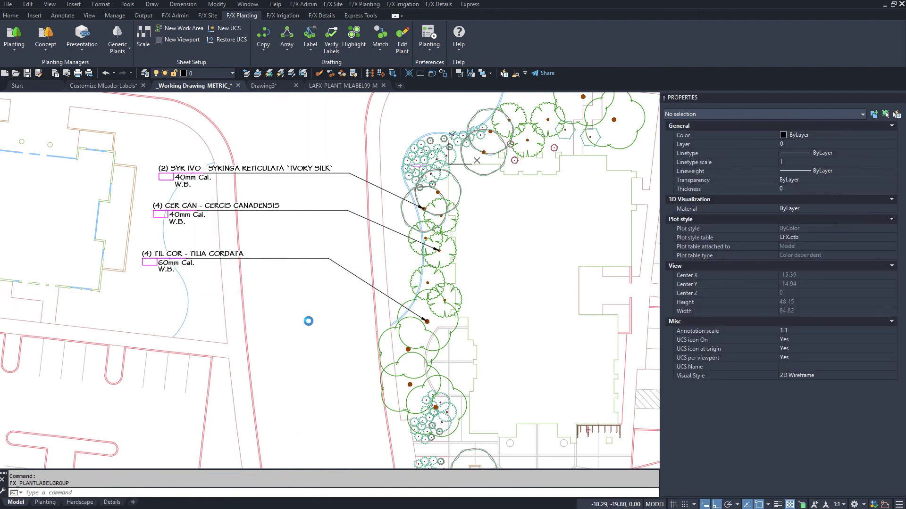
pyautogui.click(467, 443)
pyautogui.click(318, 333)
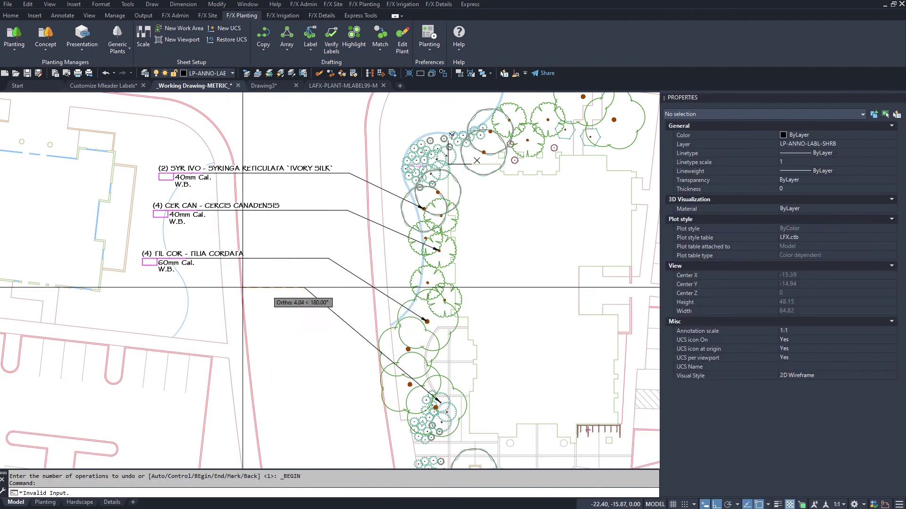
pyautogui.click(243, 286)
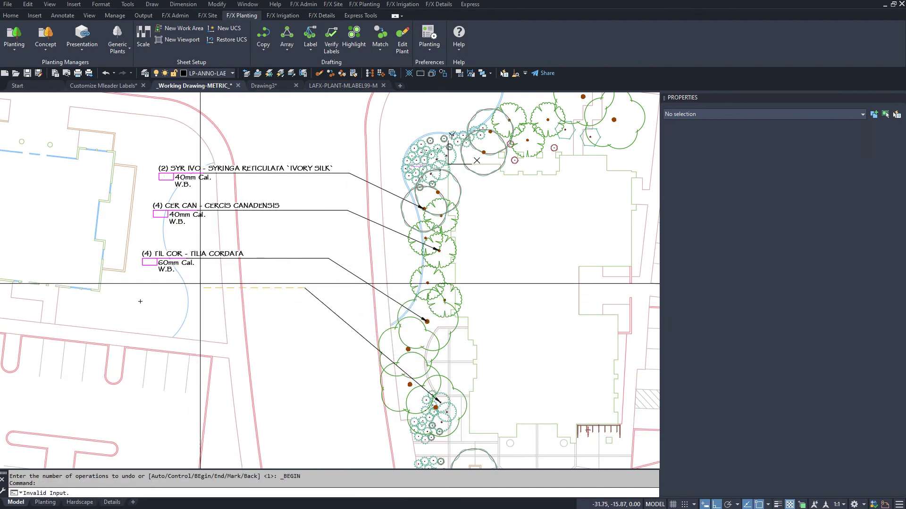
pyautogui.click(414, 422)
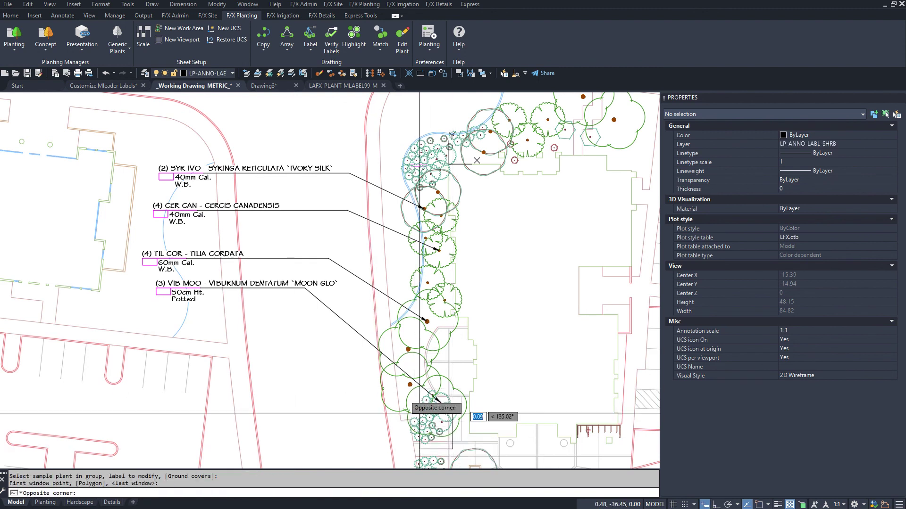
pyautogui.click(190, 324)
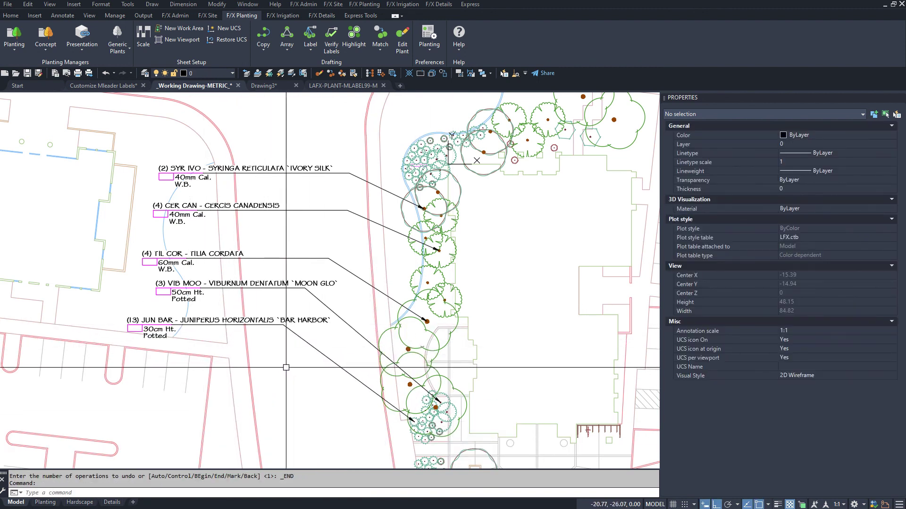
pyautogui.click(62, 15)
# - Align the five plant multileaders and distribute them evenly between a top and bottom point
pyautogui.click(331, 28)
pyautogui.click(192, 172)
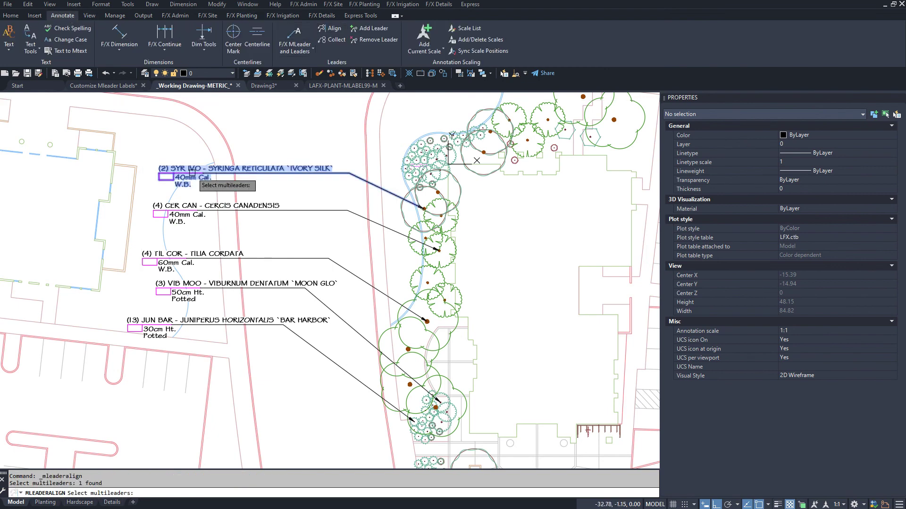
pyautogui.click(264, 375)
pyautogui.click(228, 199)
pyautogui.press('Return')
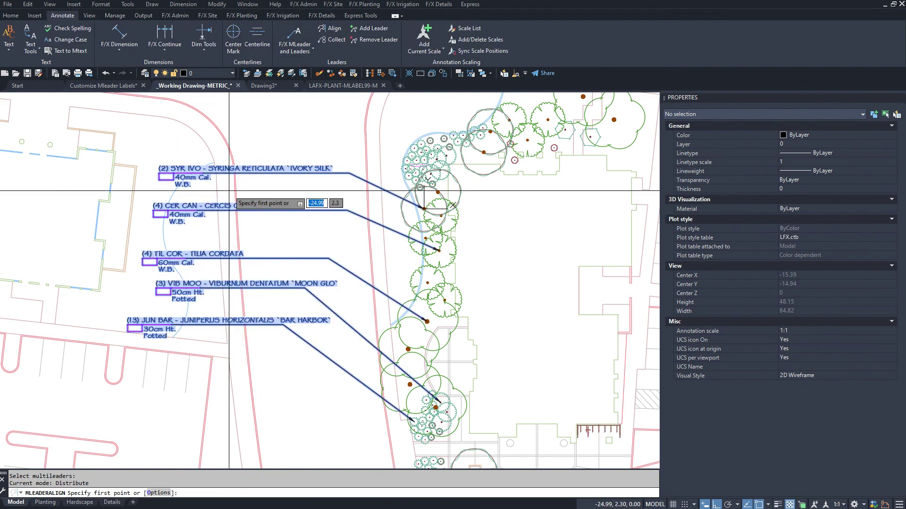
pyautogui.write('o')
pyautogui.press('Return')
pyautogui.write('d')
pyautogui.press('Return')
pyautogui.click(153, 171)
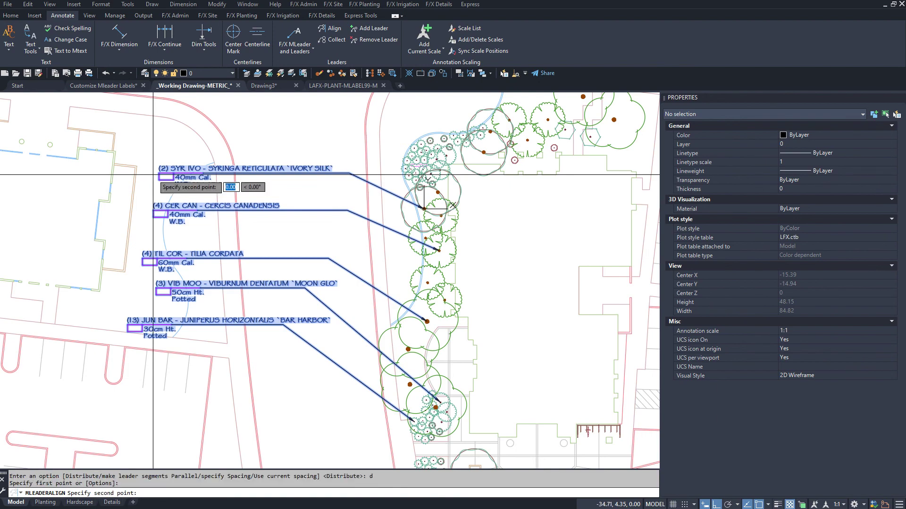
pyautogui.click(171, 296)
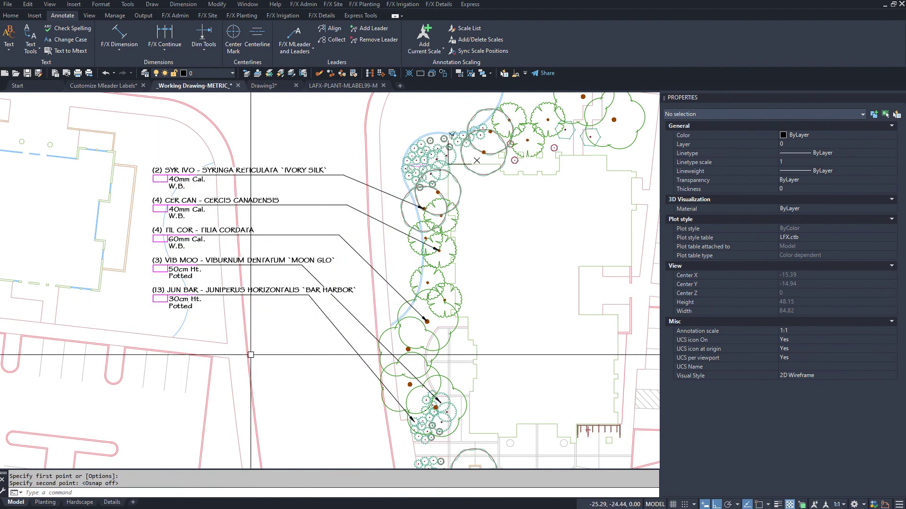